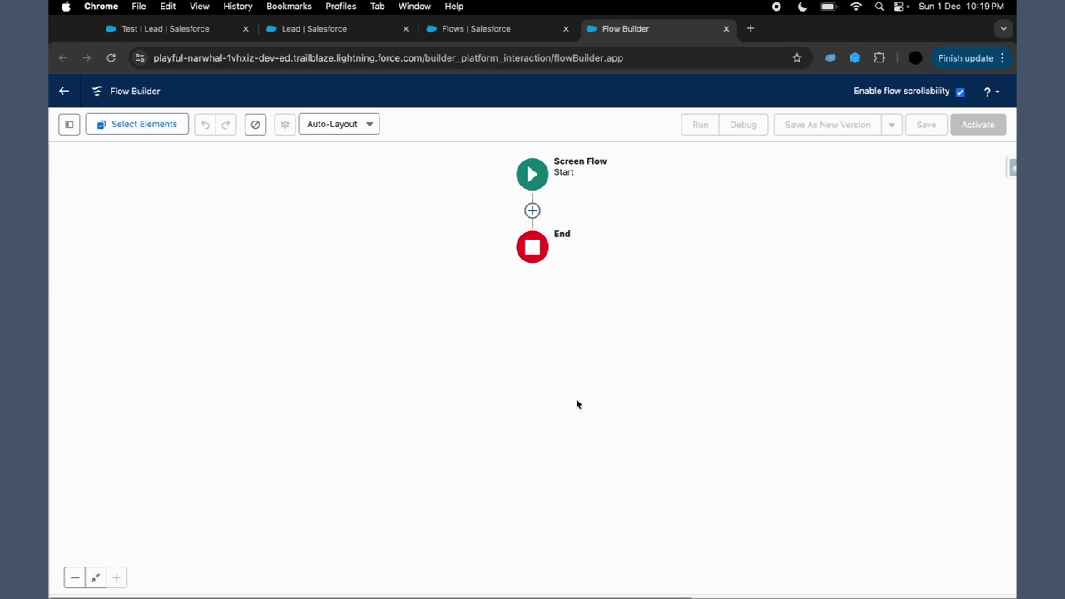
Add a Screen element with a Picklist component labelled 'source'
left_click(532, 210)
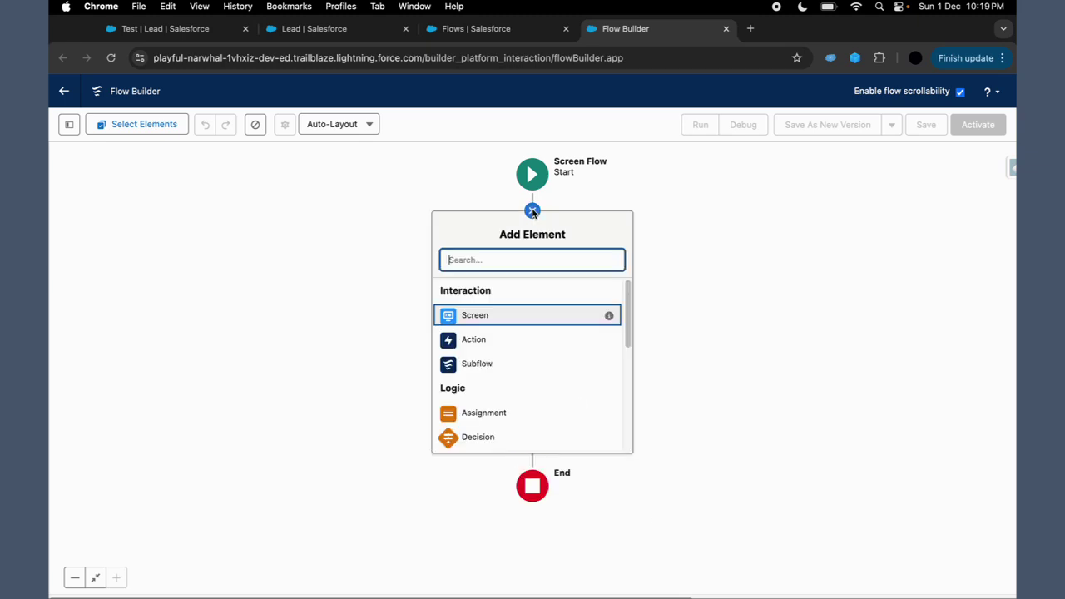
left_click(476, 316)
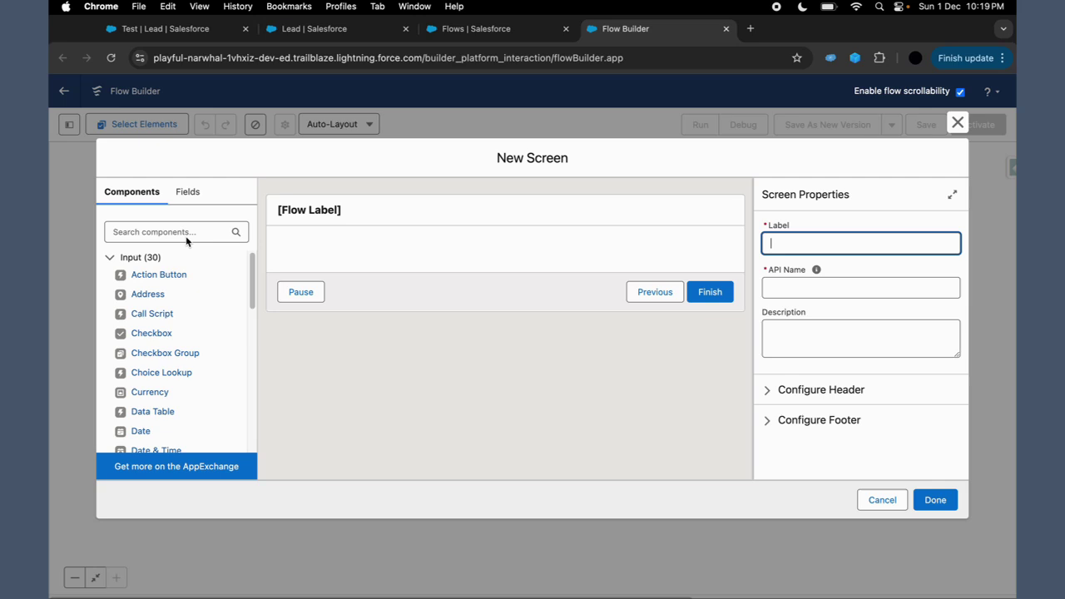
left_click(189, 233)
type("pick")
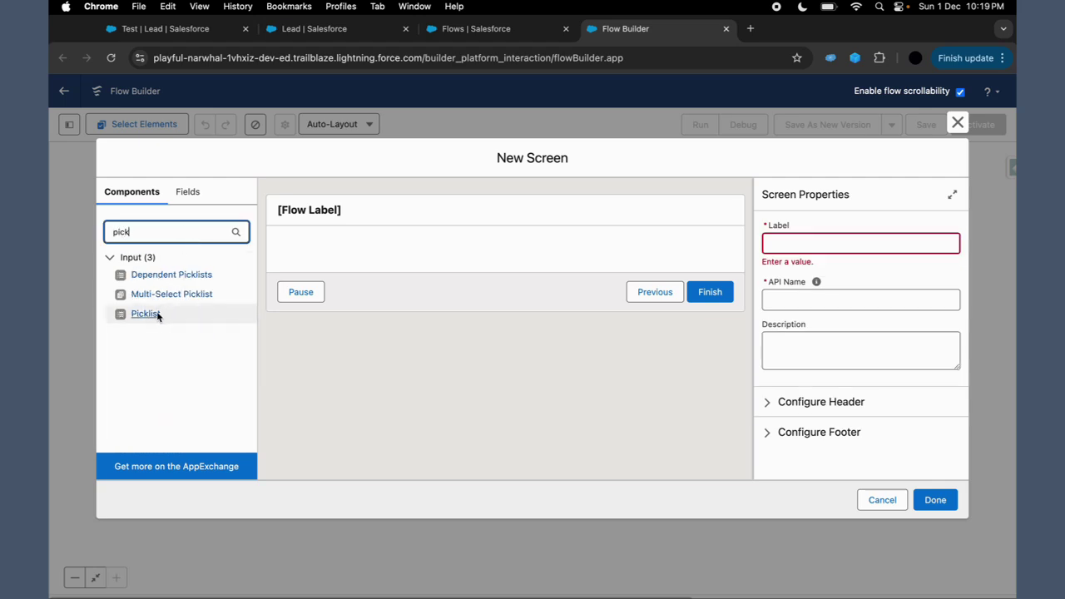
left_click(154, 312)
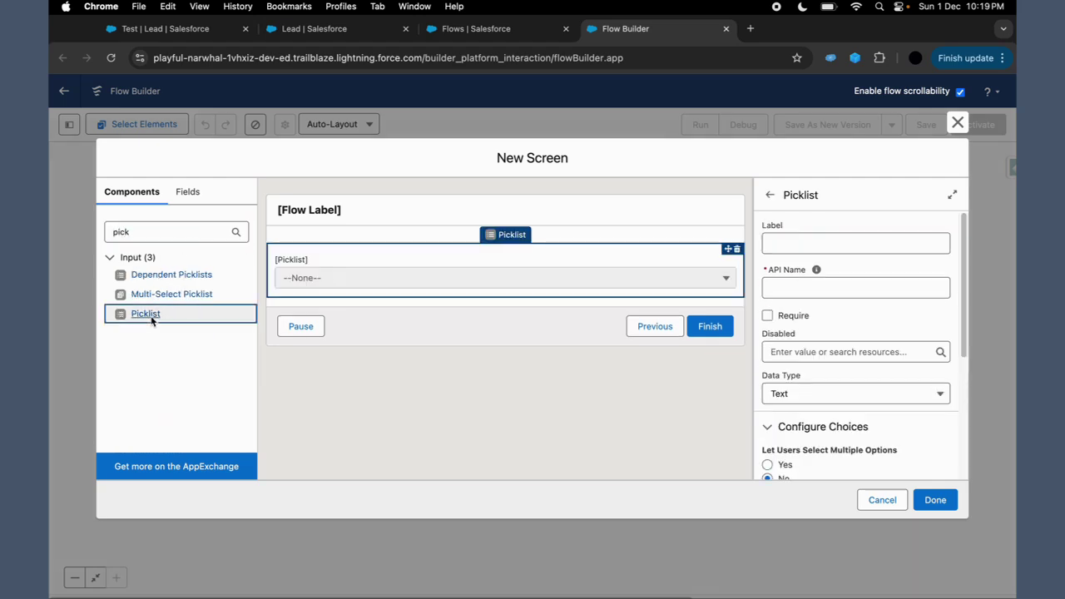
left_click(801, 245)
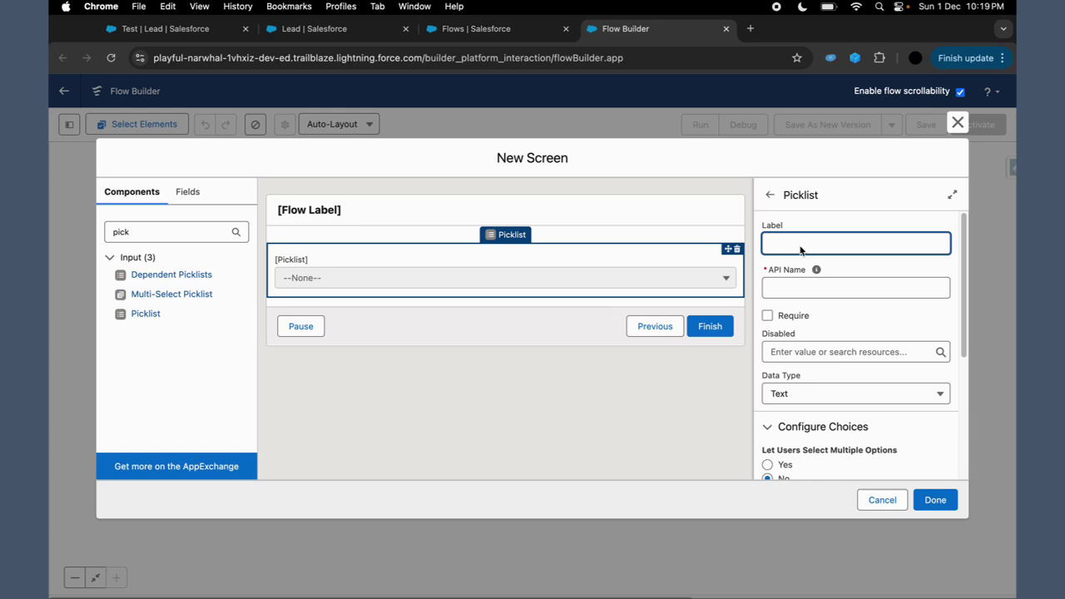
type("source")
left_click(793, 288)
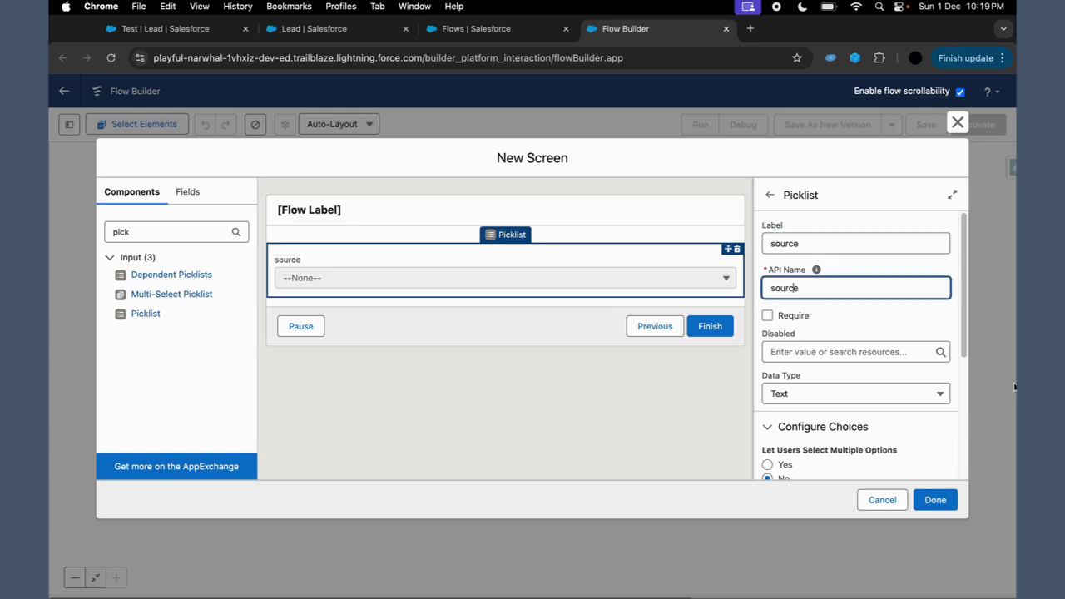
Start creating a new choice resource for the source picklist
scroll(898, 341, "down", 3)
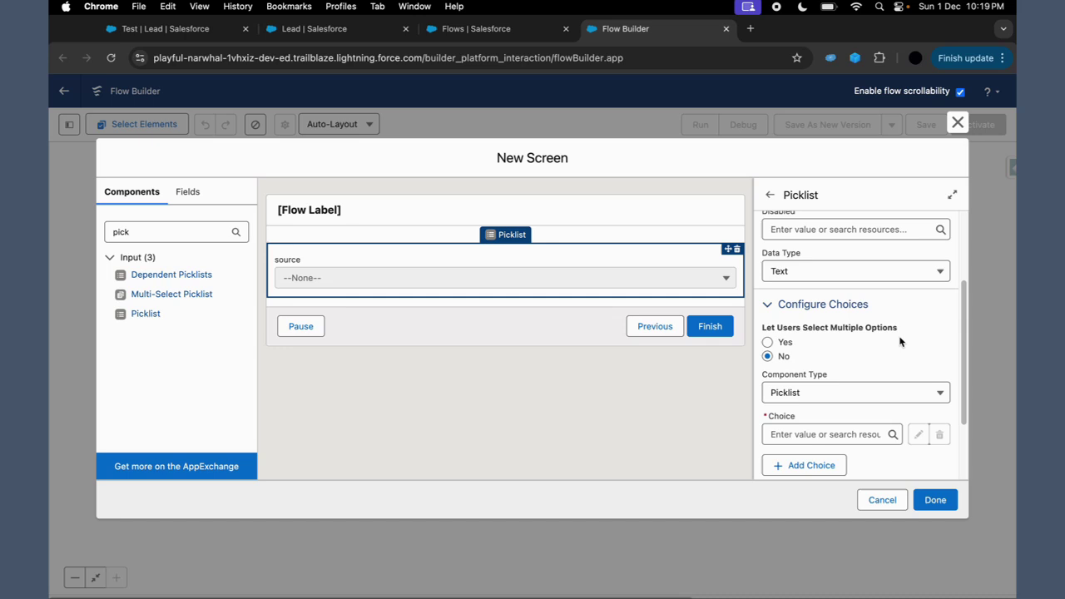
scroll(956, 399, "down", 1)
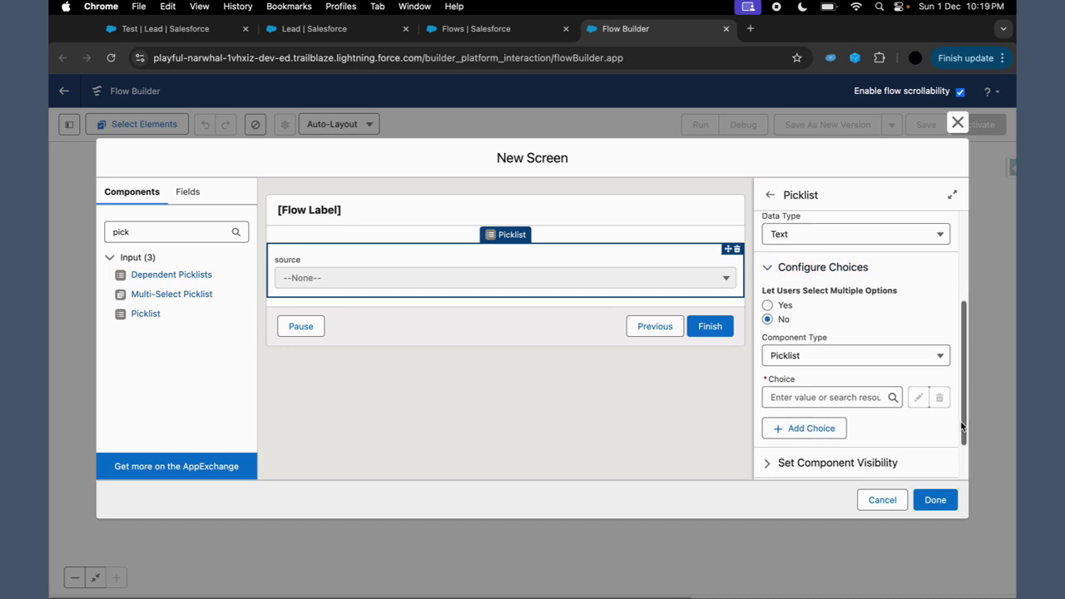
left_click(837, 396)
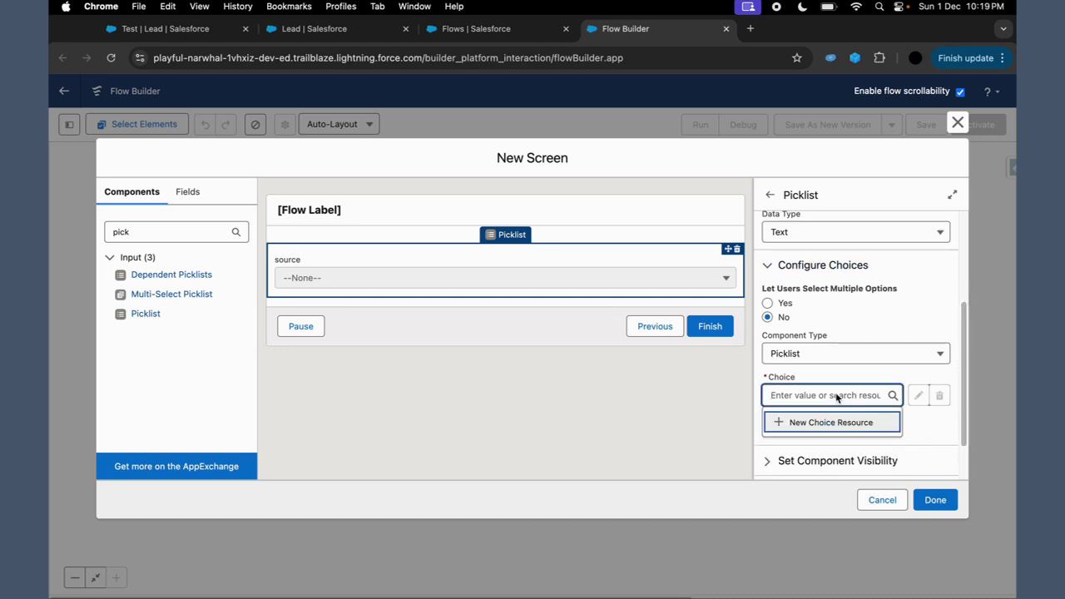
left_click(811, 422)
Make the new resource a Picklist Choice Set with API name sourcechoiceset
left_click(515, 285)
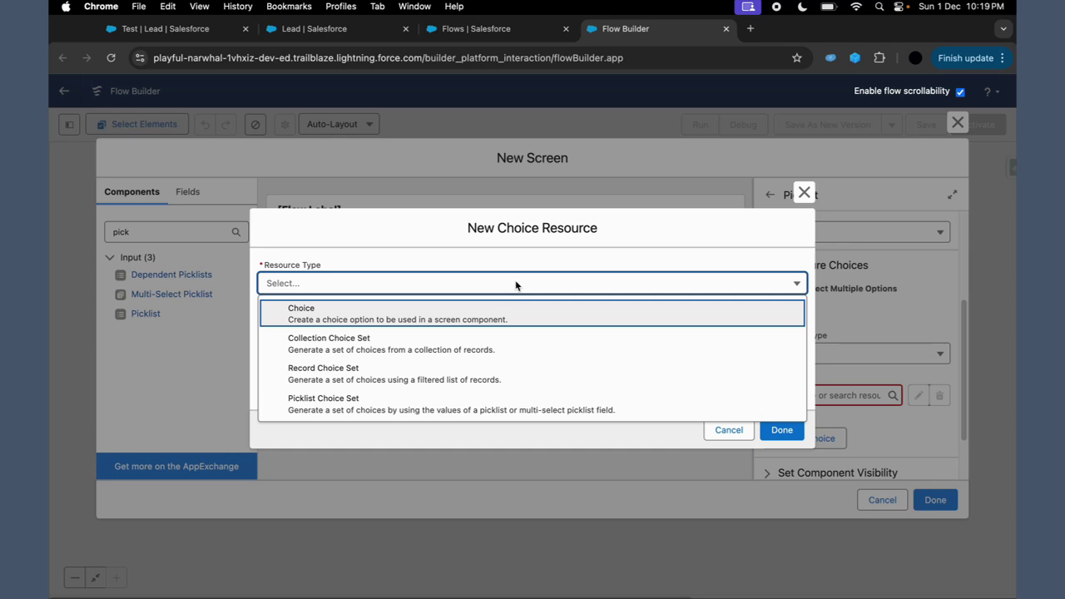
left_click(378, 403)
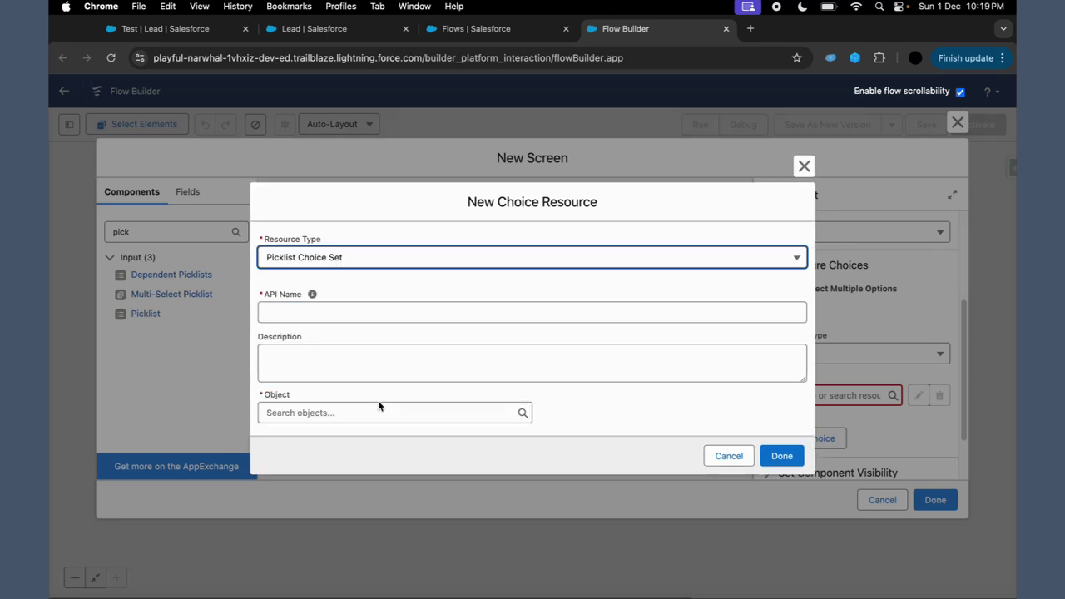
left_click(306, 312)
type("s")
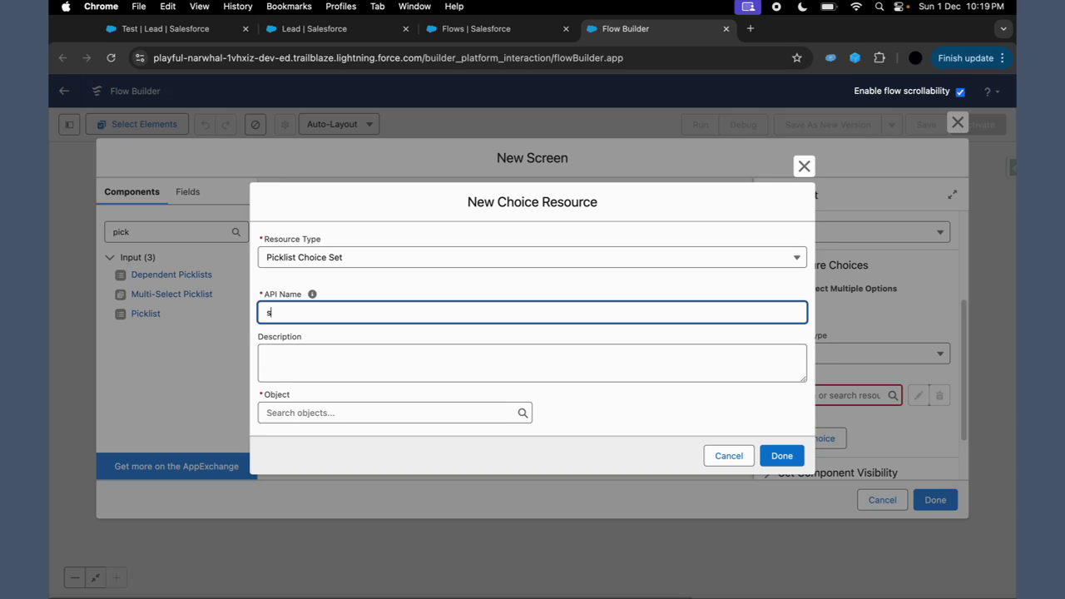
type("ourcechoiceset")
Base the choice set on the Lead object's LeadSource field with Picklist data type
left_click(288, 414)
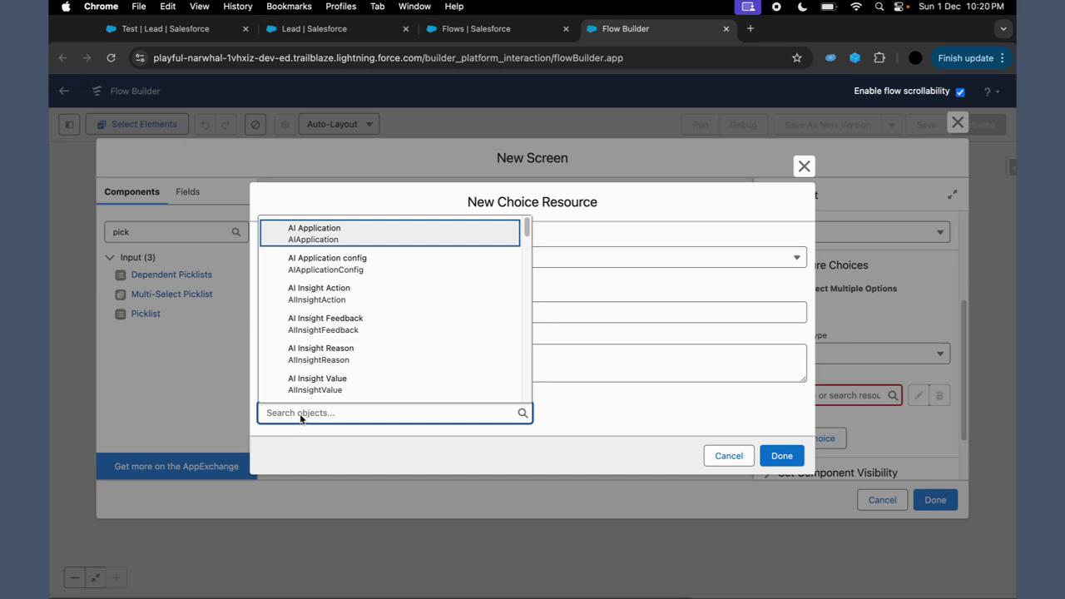
type("lead")
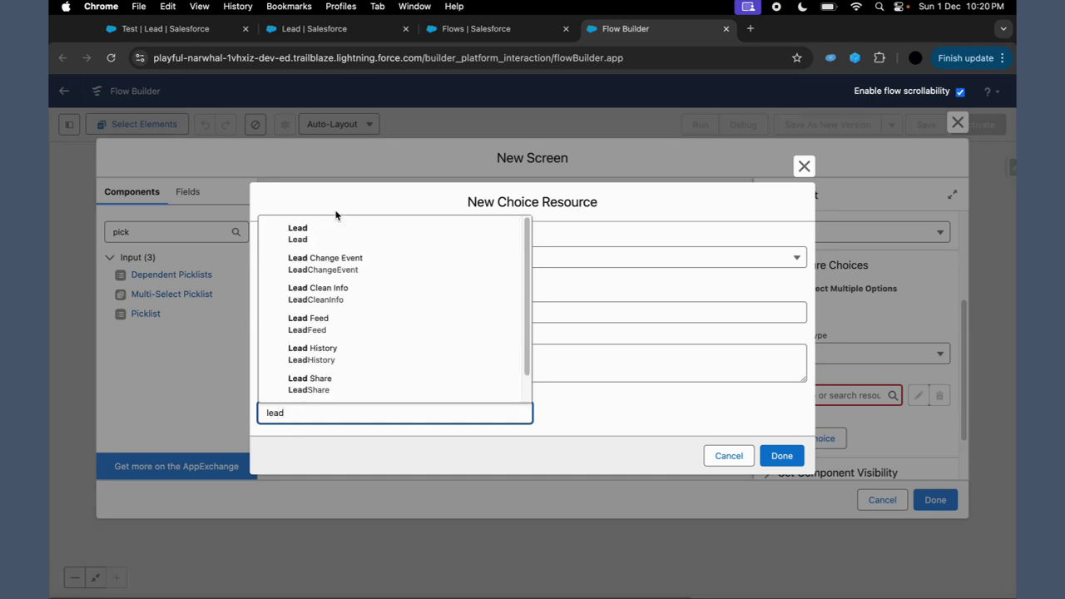
left_click(337, 223)
left_click(358, 414)
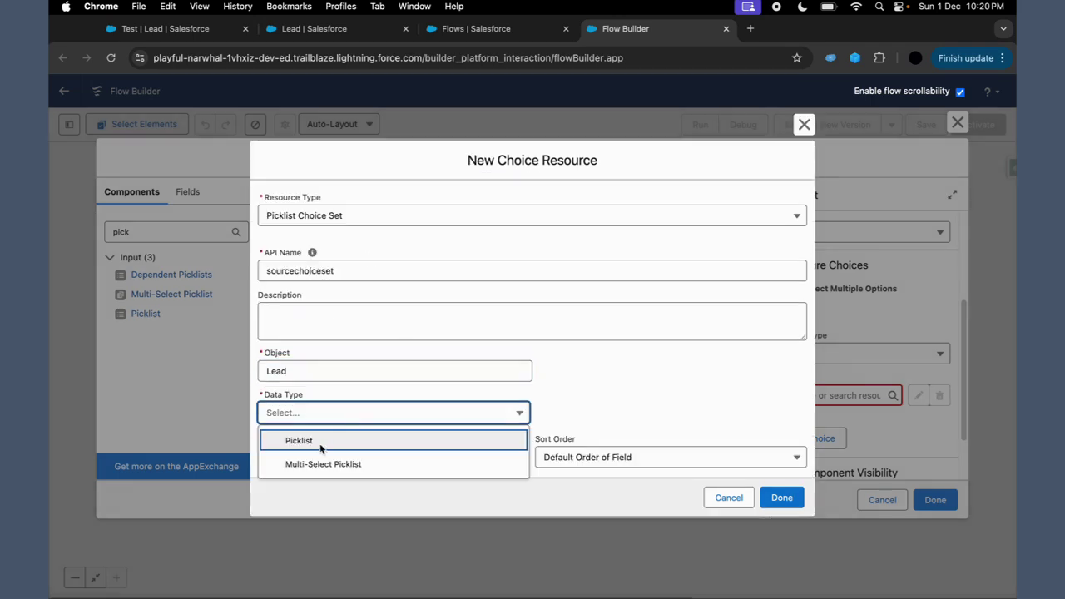
left_click(321, 446)
left_click(327, 461)
type("source")
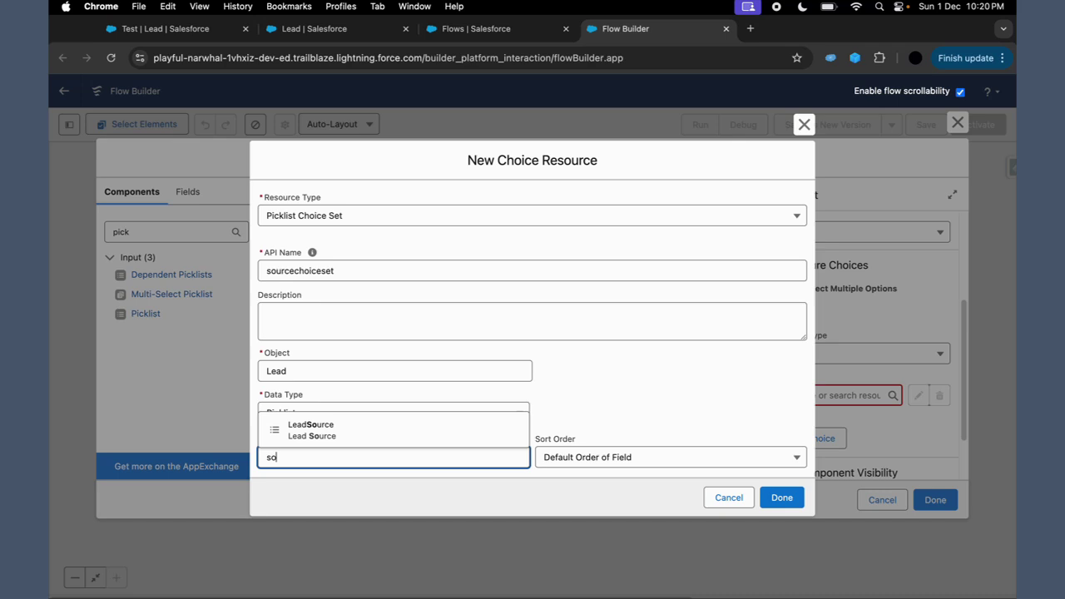
left_click(333, 431)
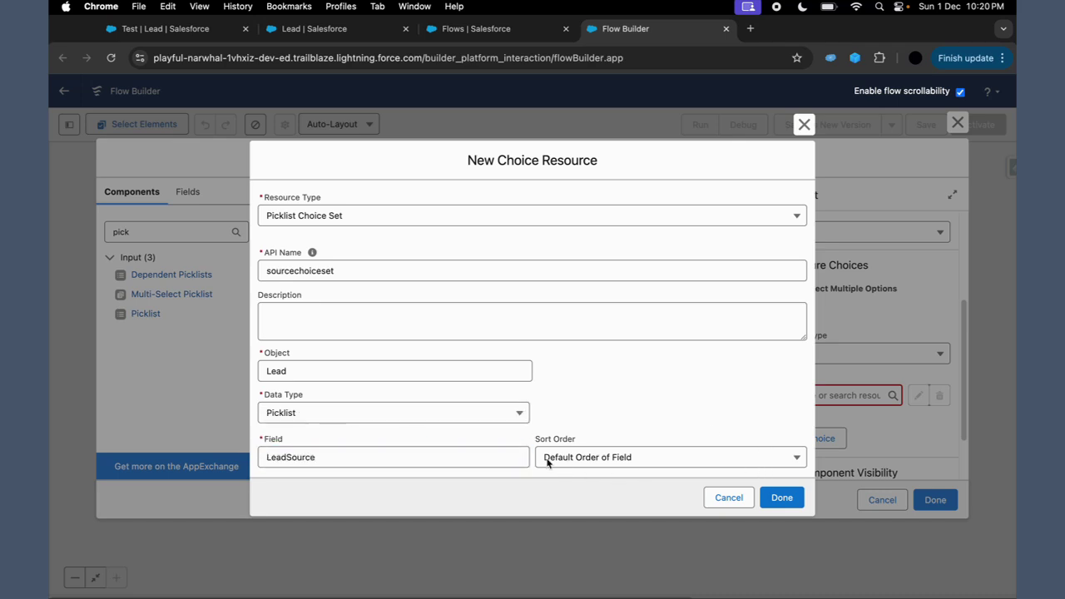
Finish the choice set and label the screen 'picklist choice set' (API name picklist_choice_set)
left_click(788, 500)
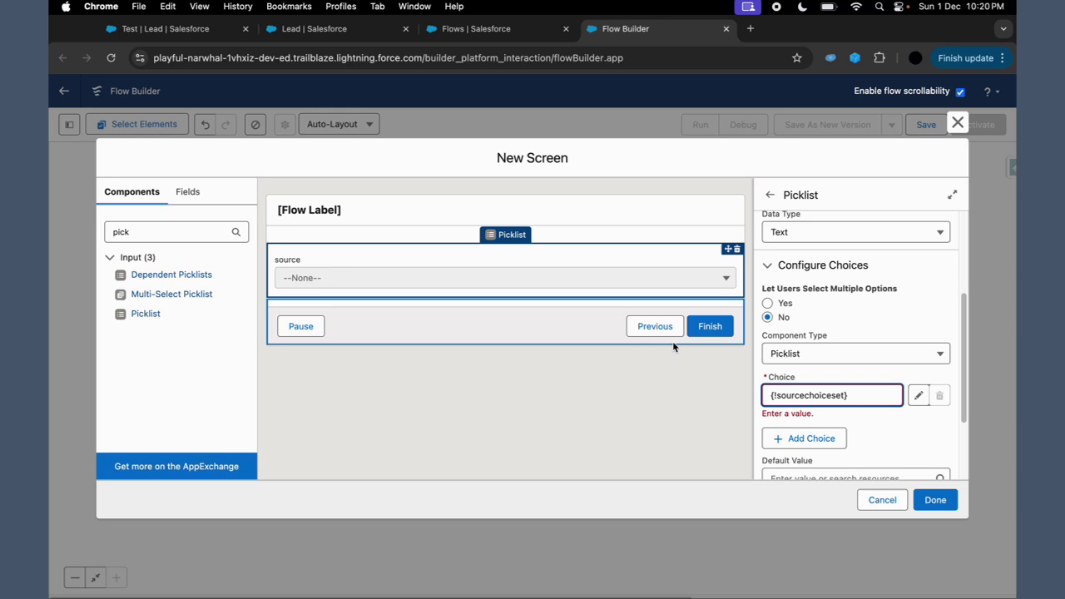
left_click(935, 500)
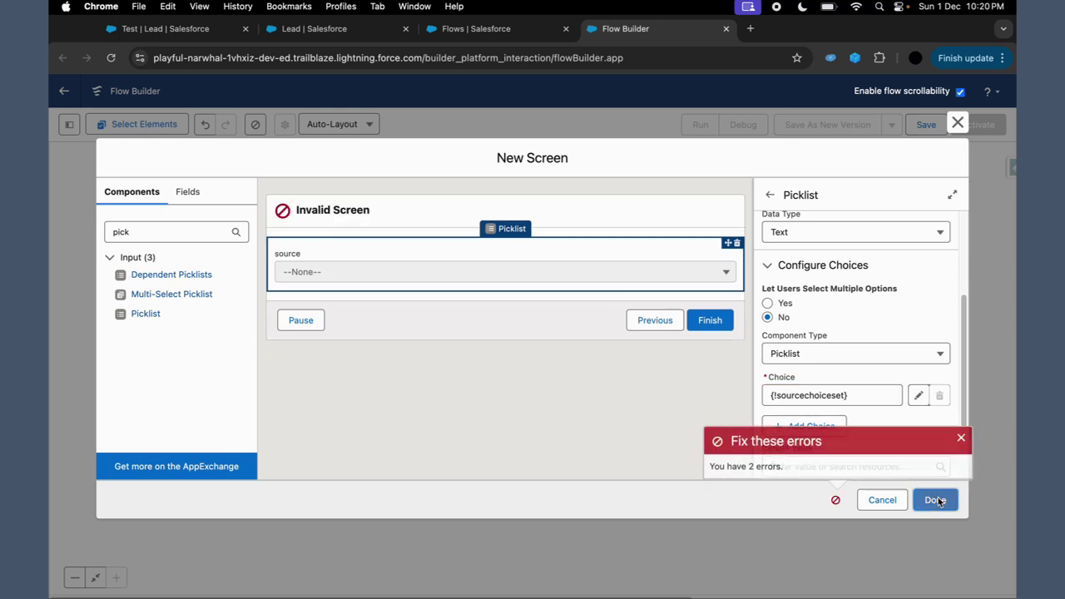
left_click_drag(966, 322, 974, 186)
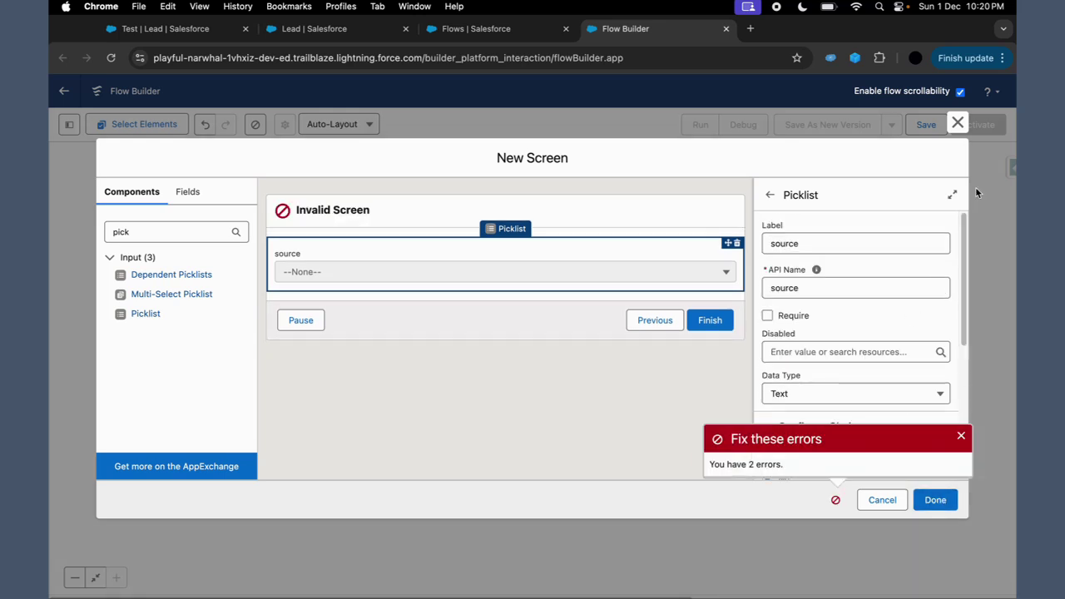
left_click(575, 205)
left_click(796, 244)
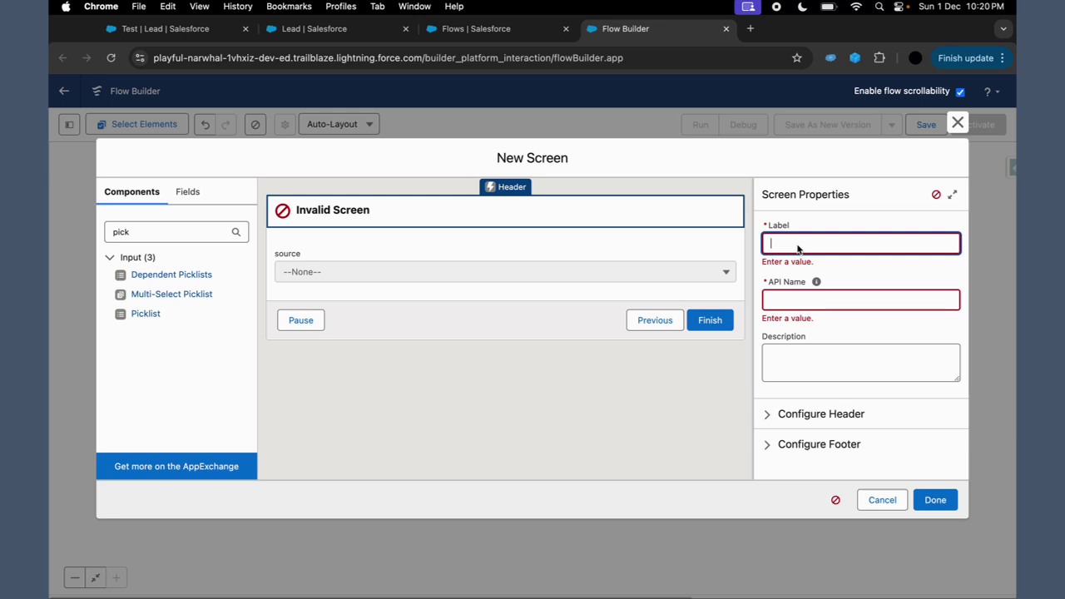
type("picklist choice set")
left_click(844, 257)
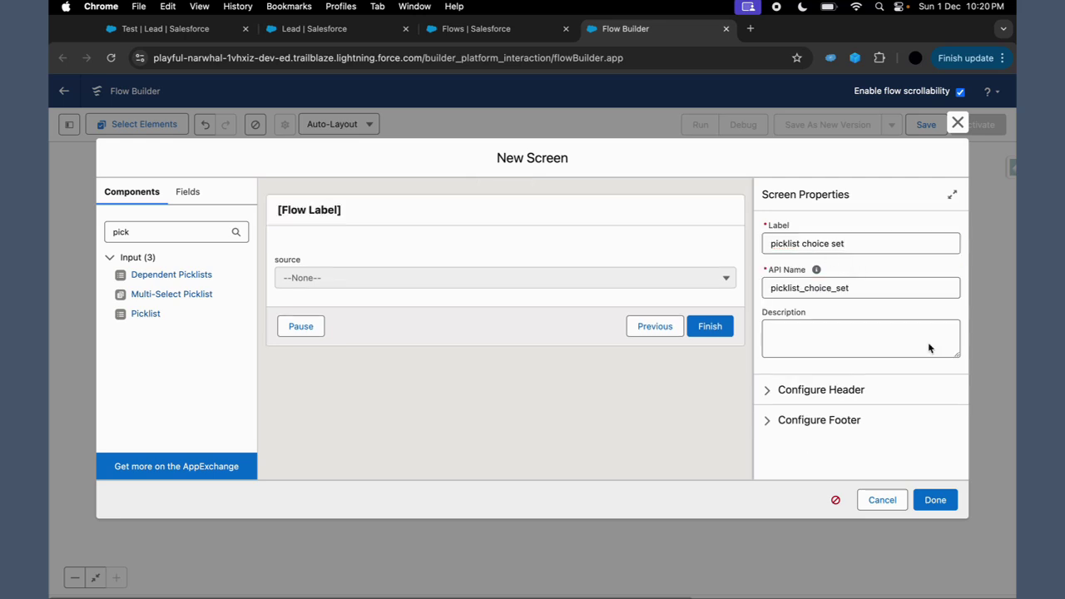
left_click(933, 499)
Save the flow as 'piclist choice set' with API name piclist_choice_set
left_click(926, 124)
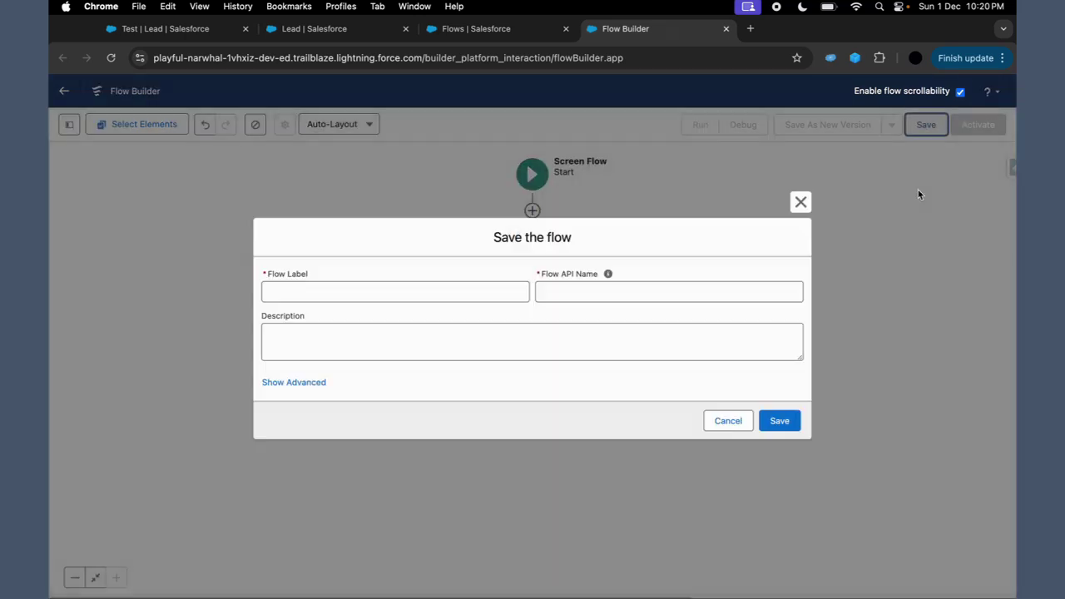
left_click(460, 292)
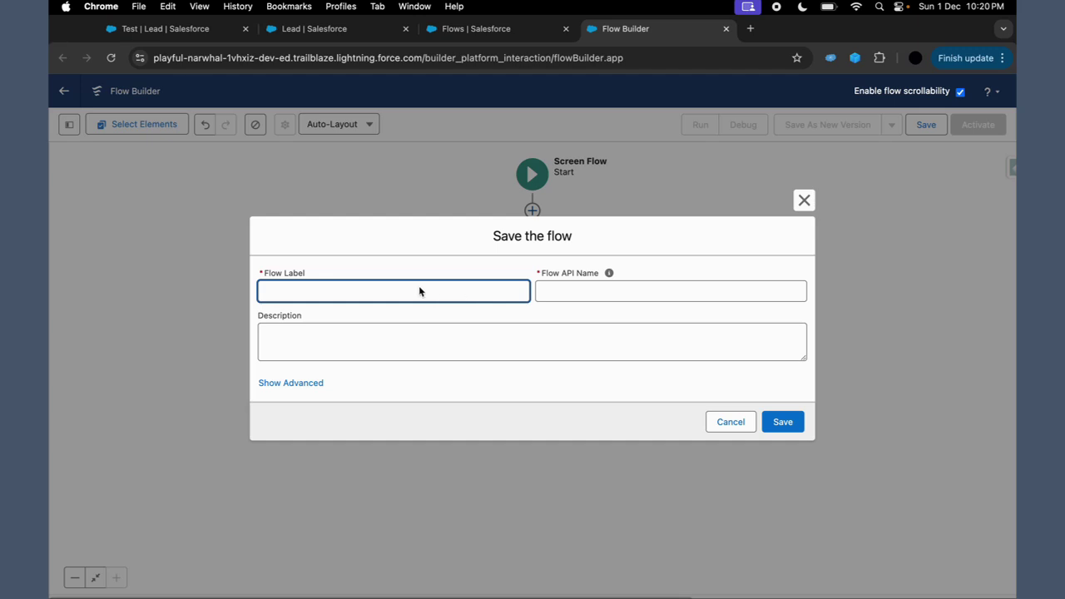
type("piclist choice set")
left_click(672, 313)
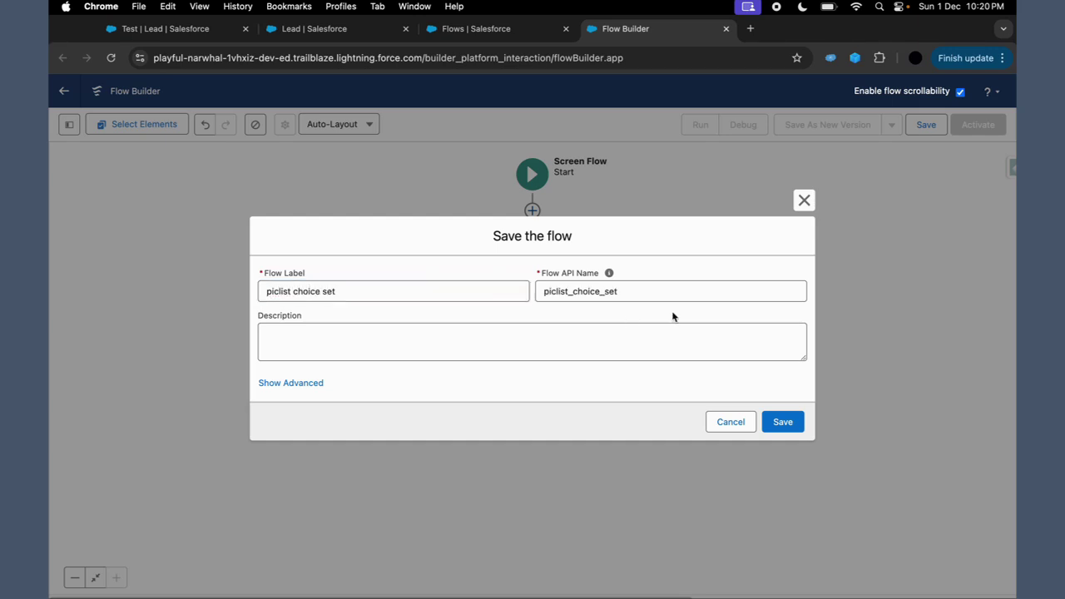
left_click(782, 423)
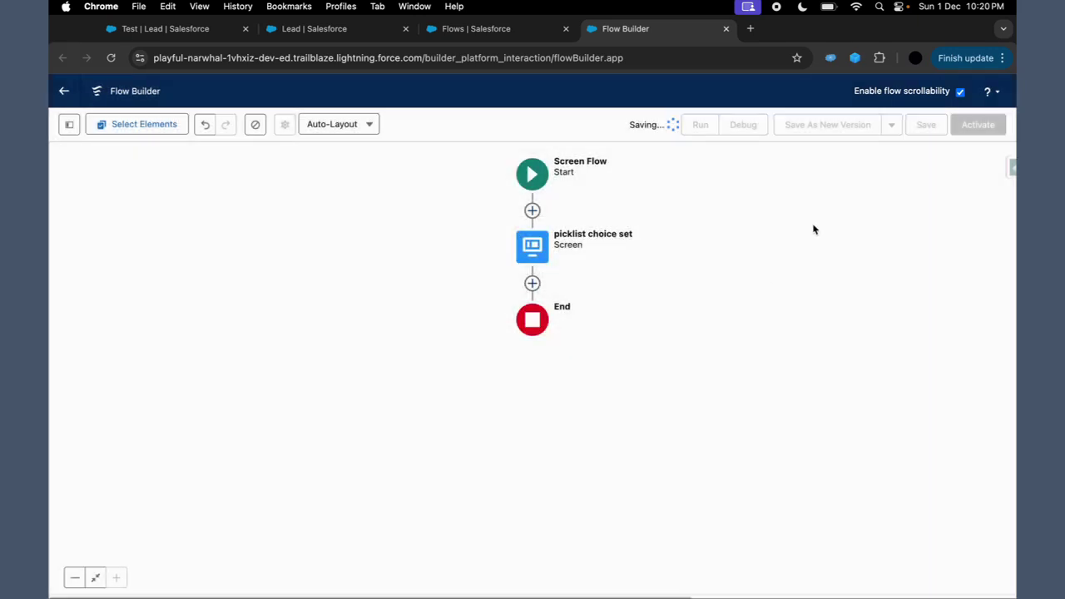
left_click(325, 29)
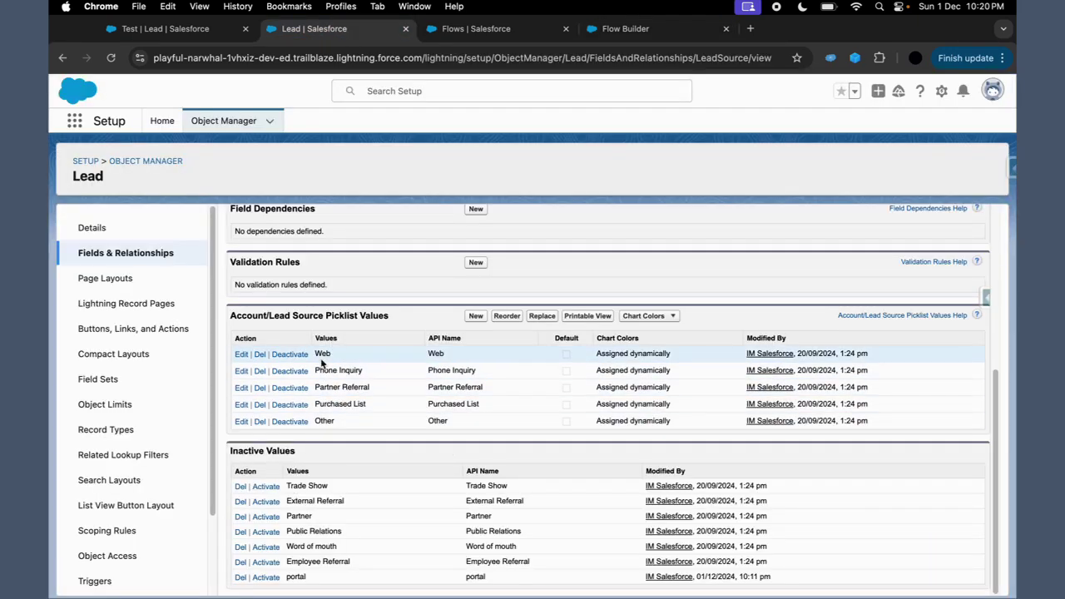
left_click_drag(316, 353, 986, 218)
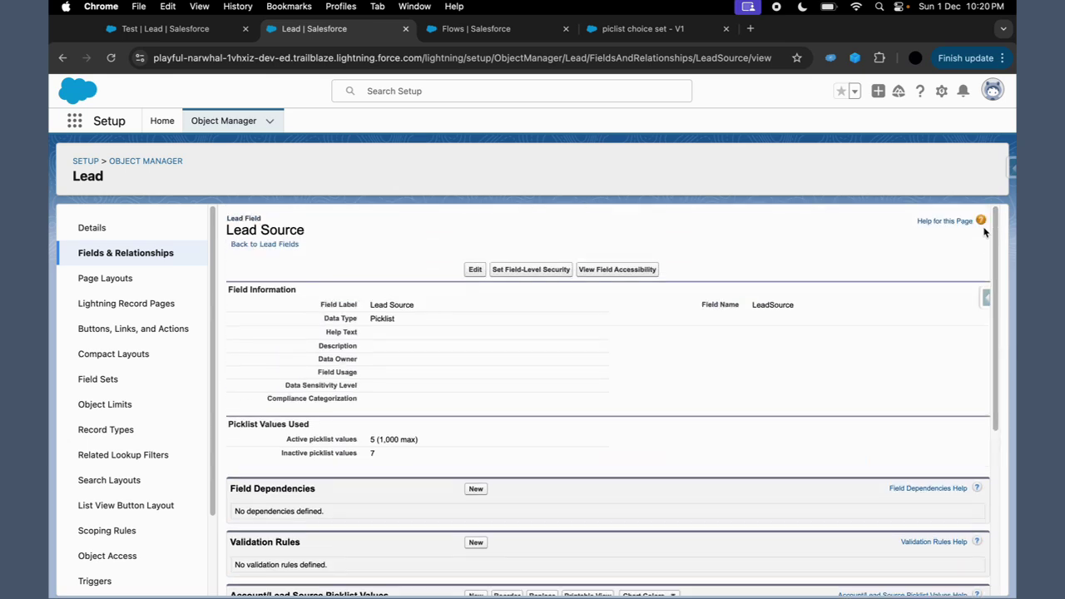
left_click(646, 30)
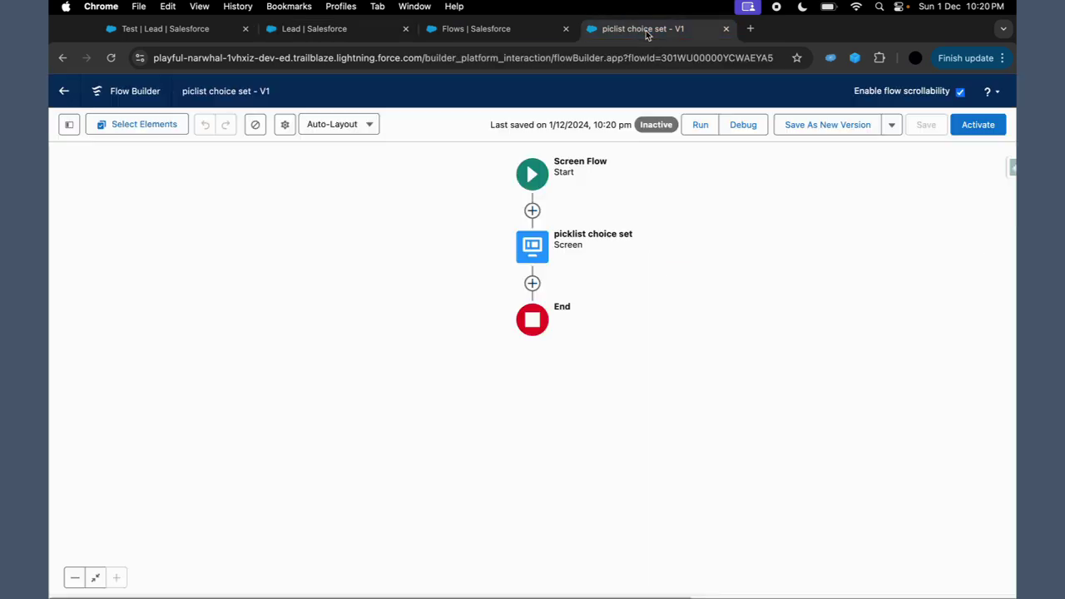
Debug-run the flow and inspect the Lead Source values offered in the source picklist
left_click(739, 125)
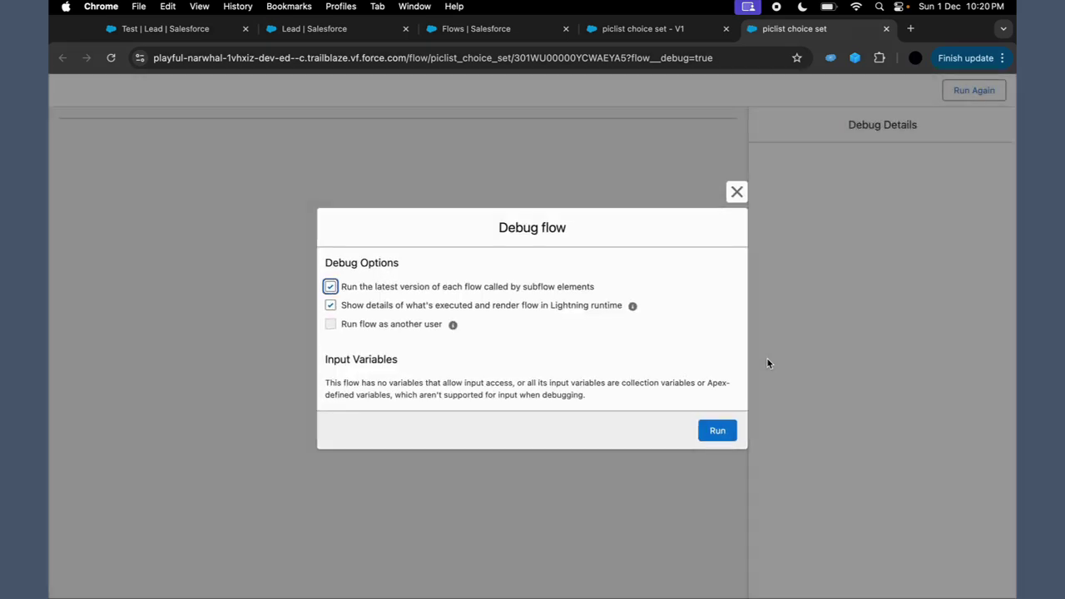
left_click(717, 430)
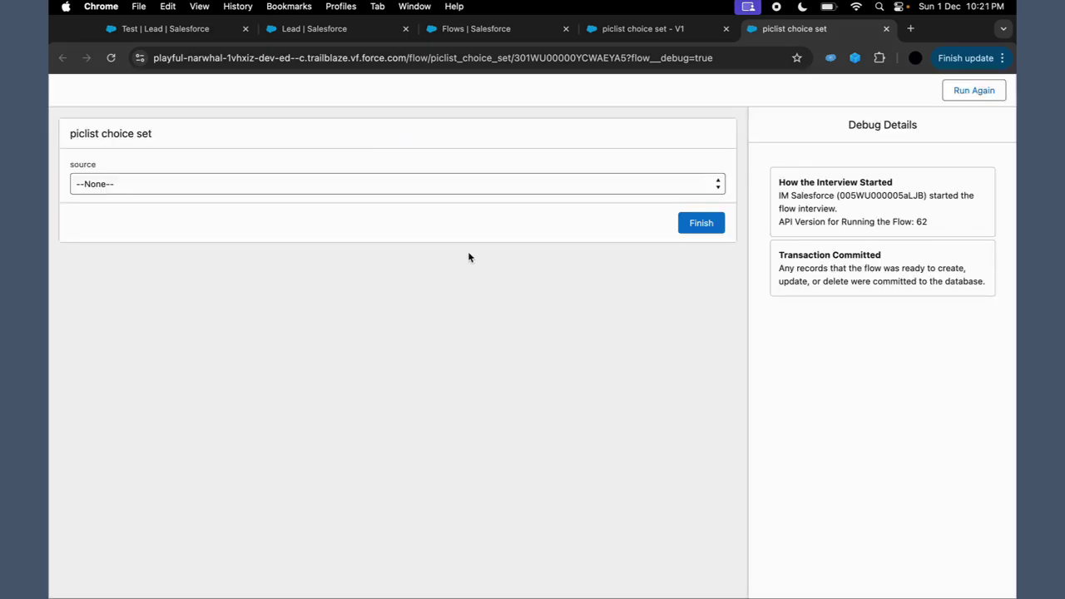
left_click(408, 189)
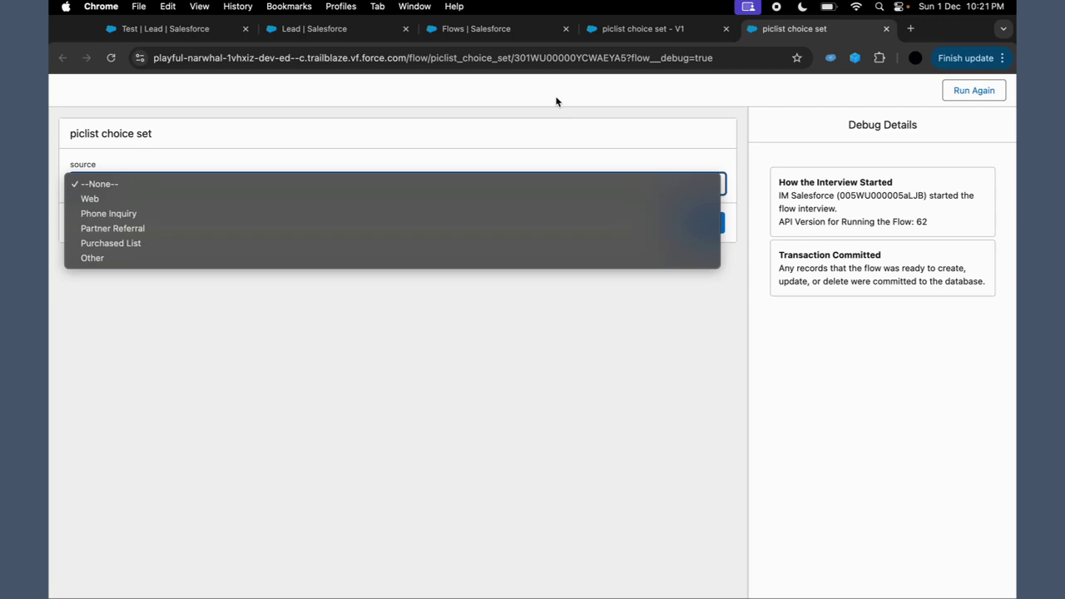
left_click(526, 28)
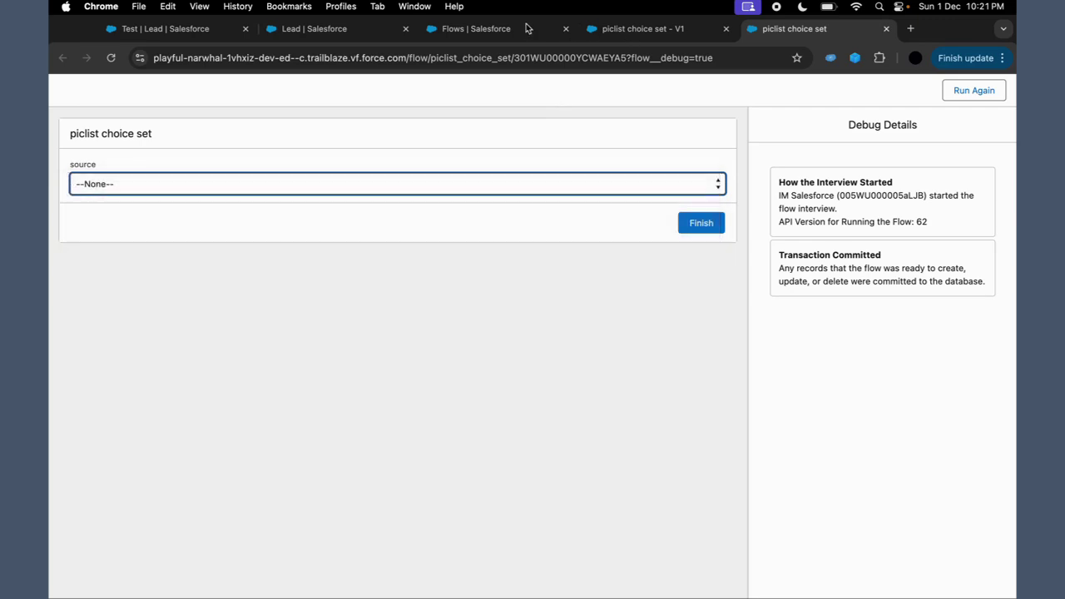
Rename the Lead Source value Other to label Other1234 with API name Other12345
left_click(364, 28)
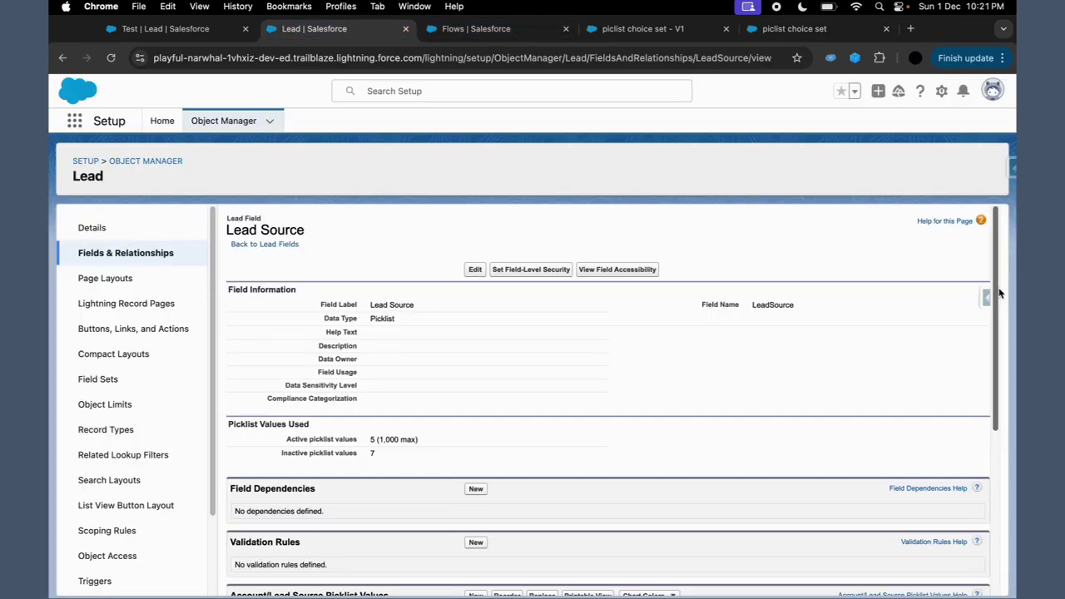
left_click_drag(997, 287, 375, 425)
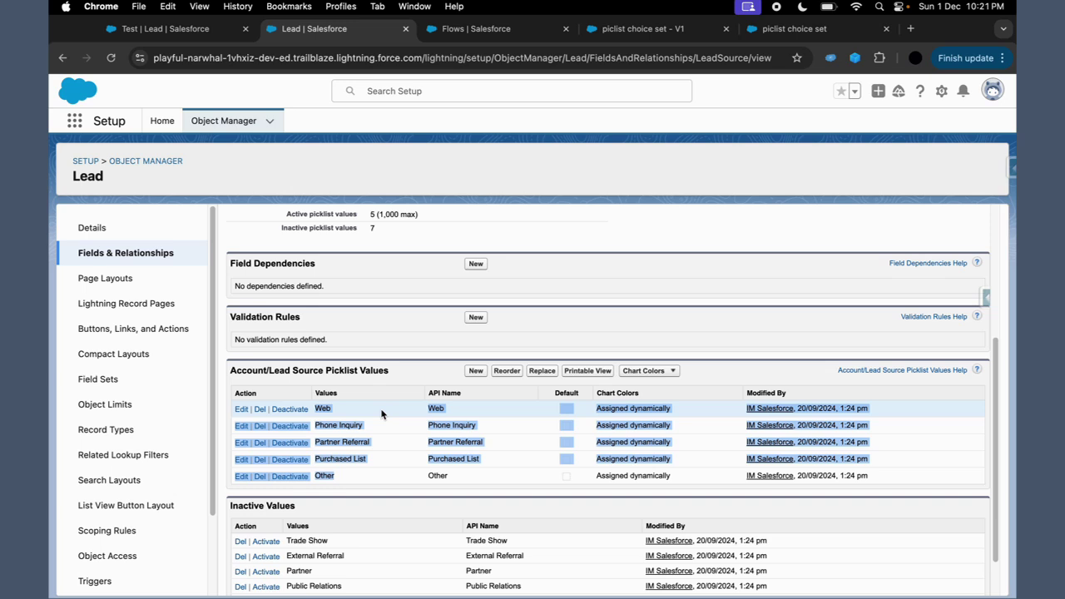
left_click(370, 412)
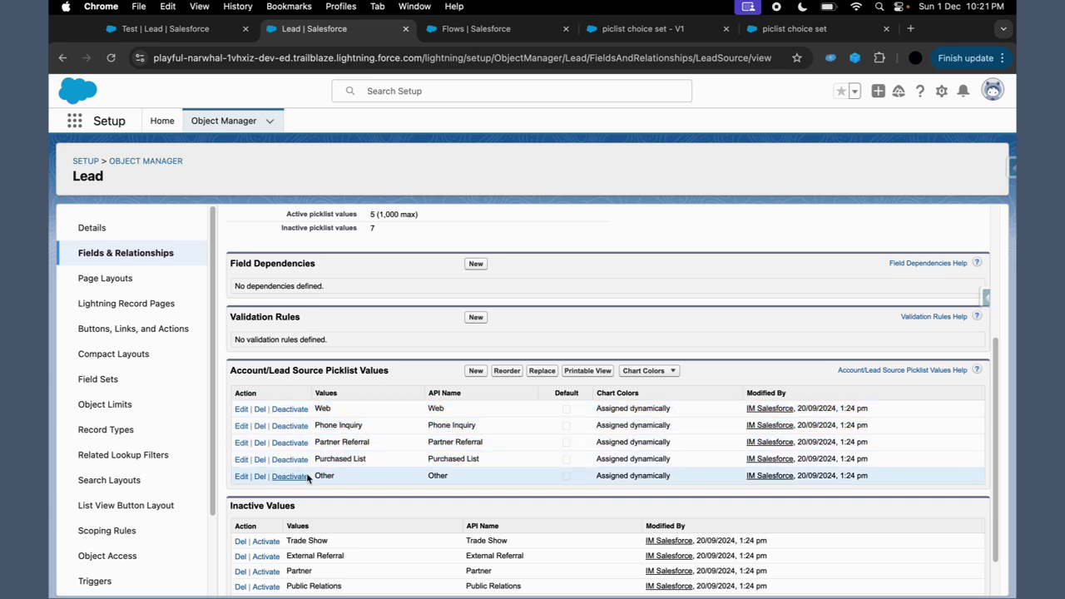
left_click(240, 477)
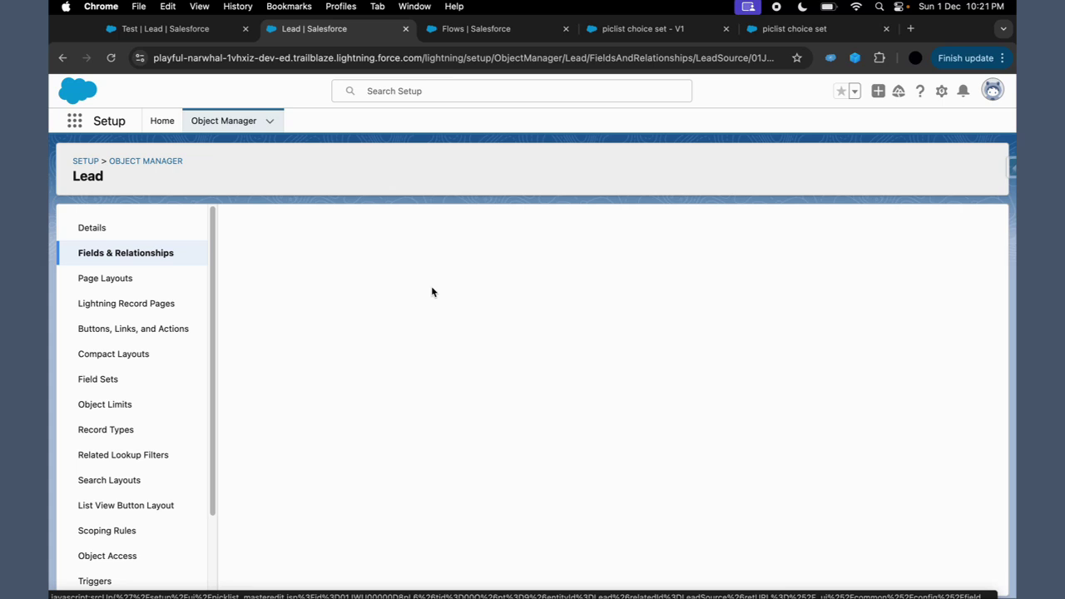
left_click(413, 304)
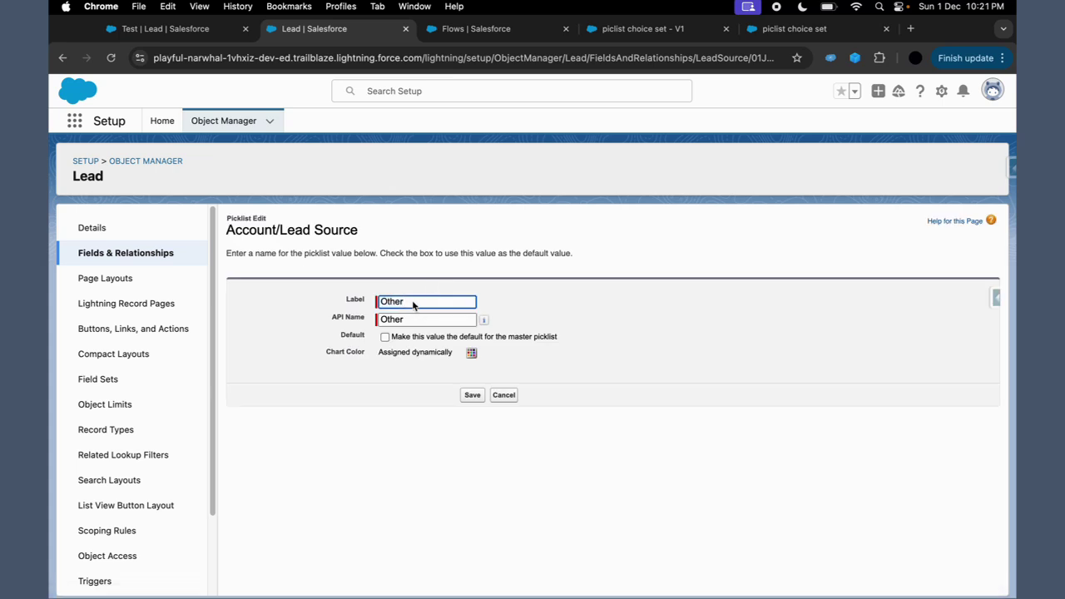
type("1234")
left_click(414, 319)
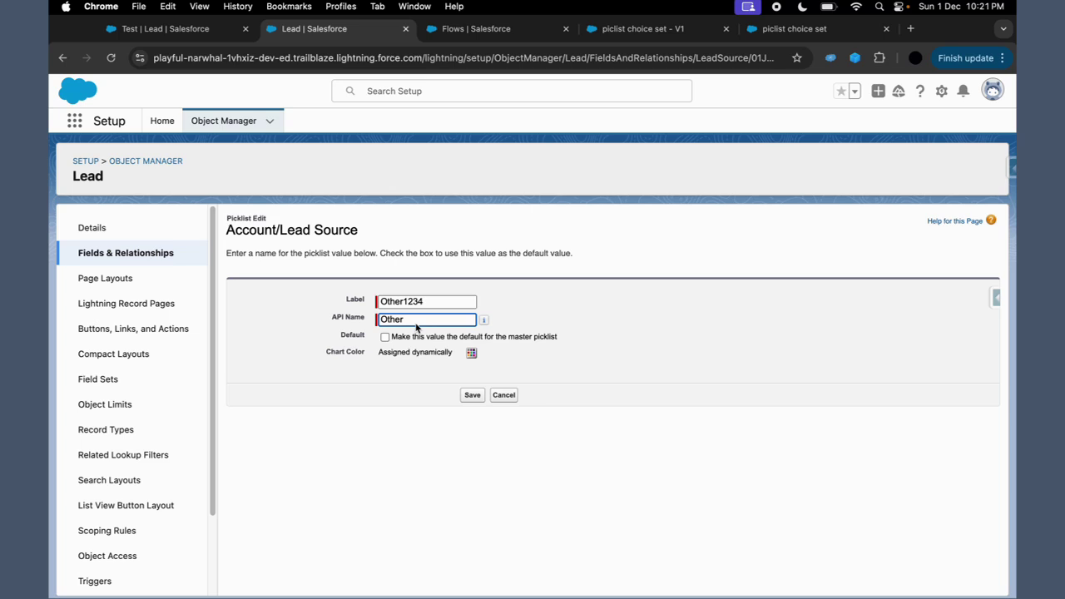
type("12345")
left_click(473, 395)
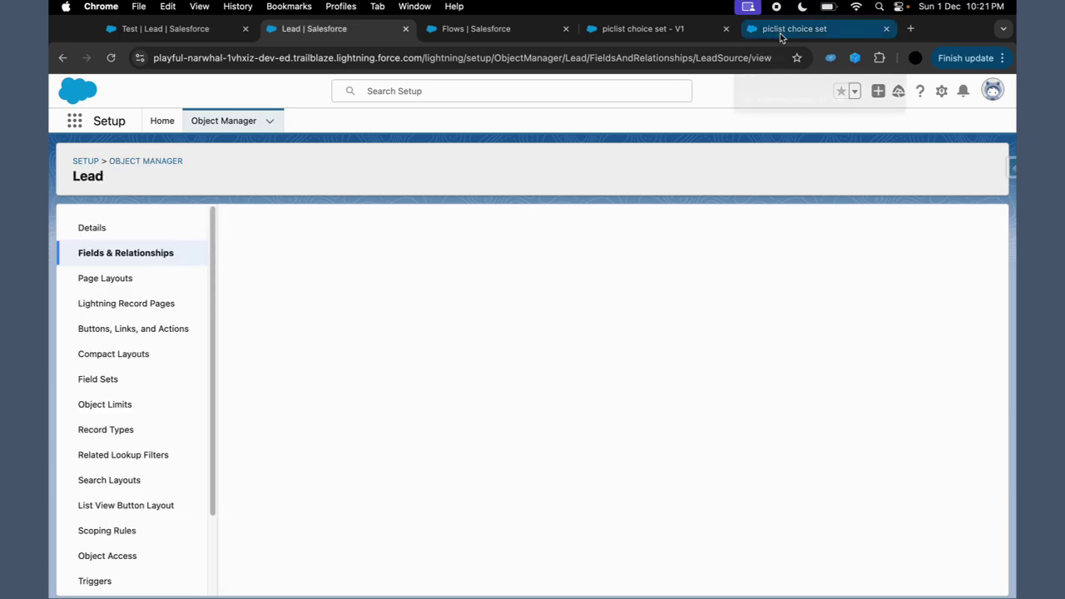
Rerun the debug and confirm Other1234 appears in the source picklist, matching the Setup page
left_click(781, 33)
left_click(956, 90)
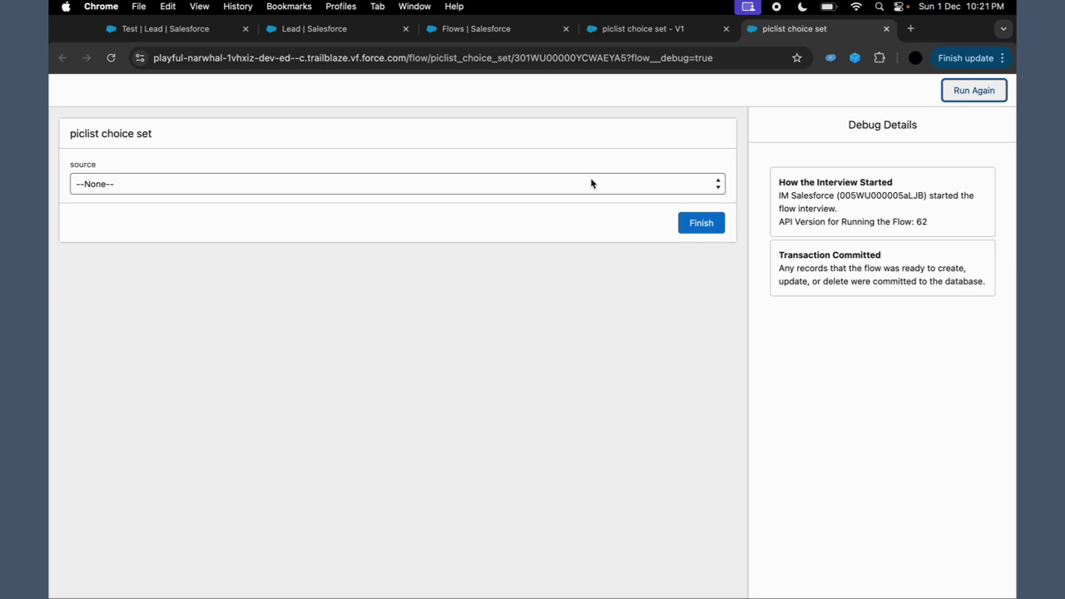
left_click(376, 185)
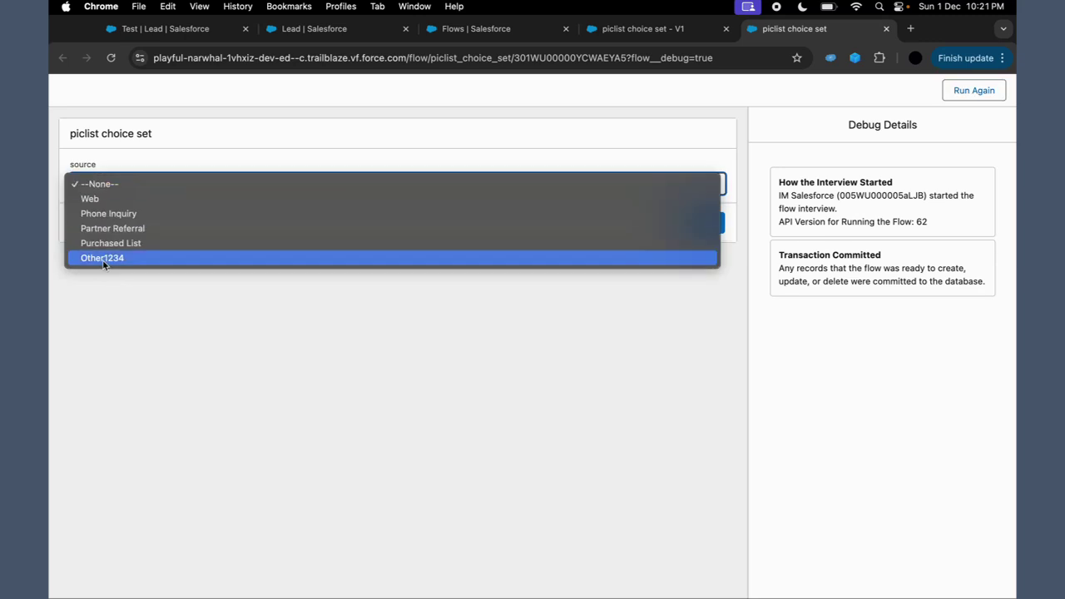
left_click(612, 35)
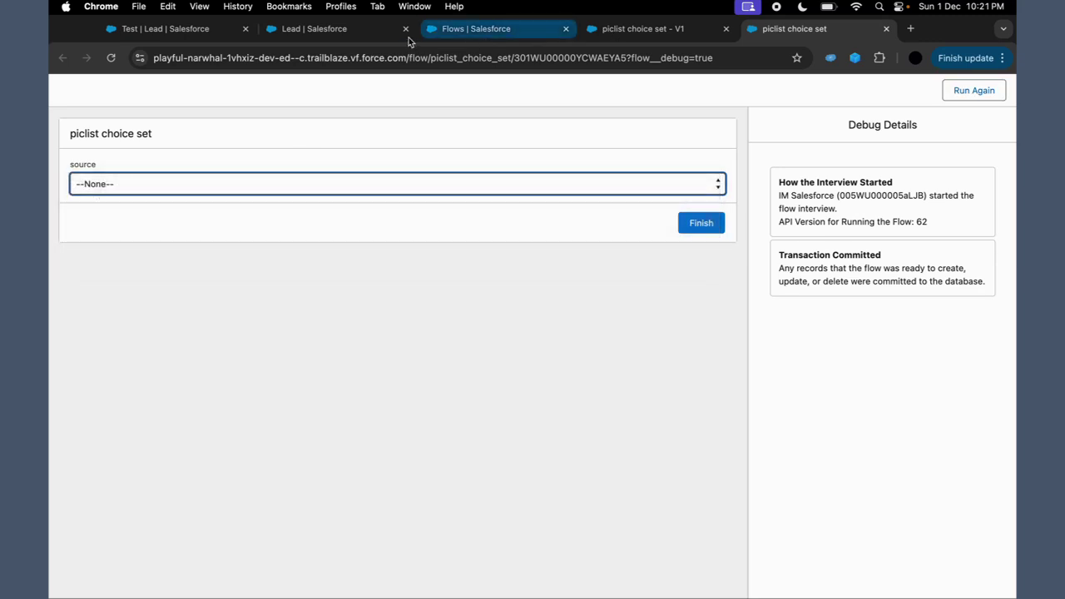
left_click(398, 35)
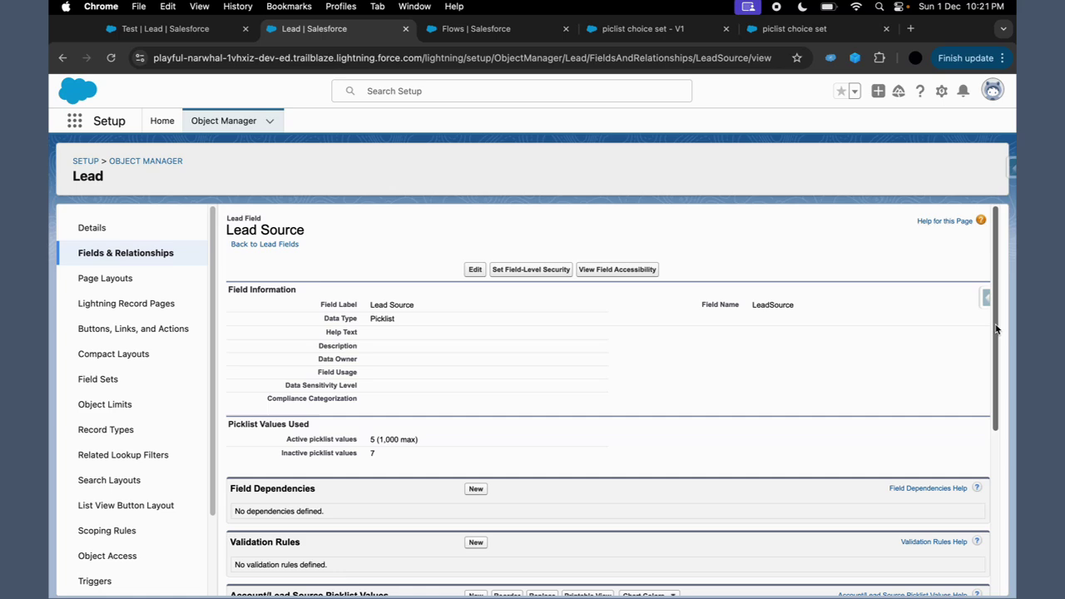
scroll(990, 325, "down", 3)
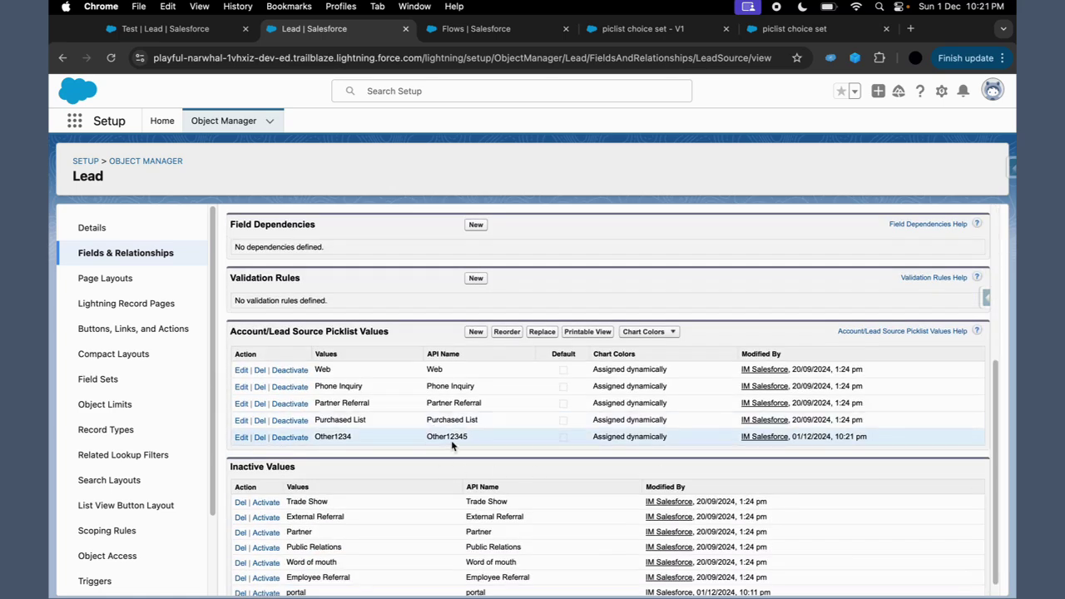
left_click(838, 31)
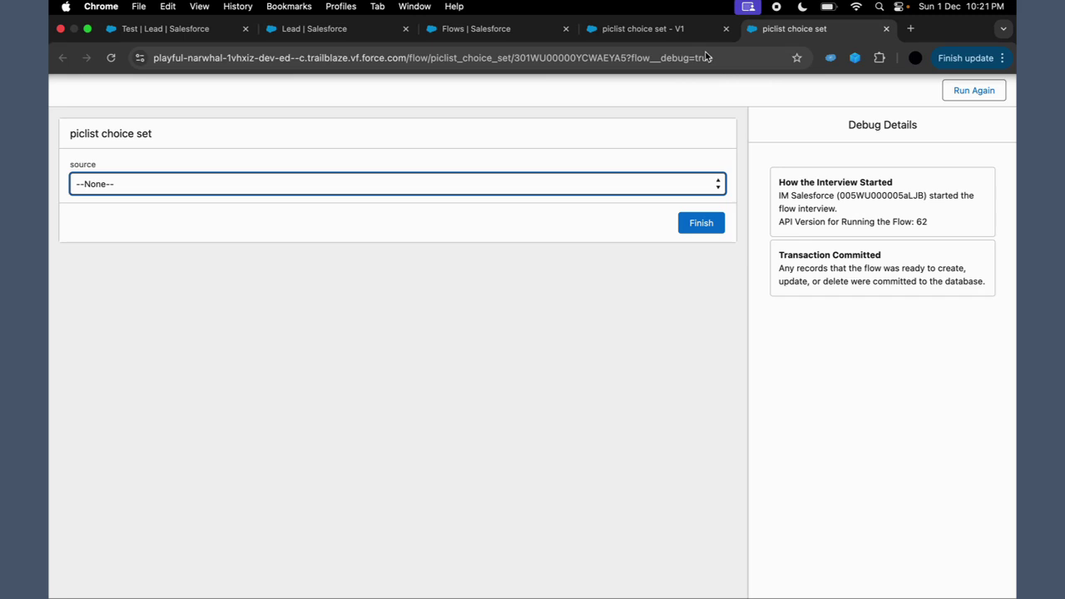
Add a second choice to the source picklist and start a new choice resource for it
left_click(623, 28)
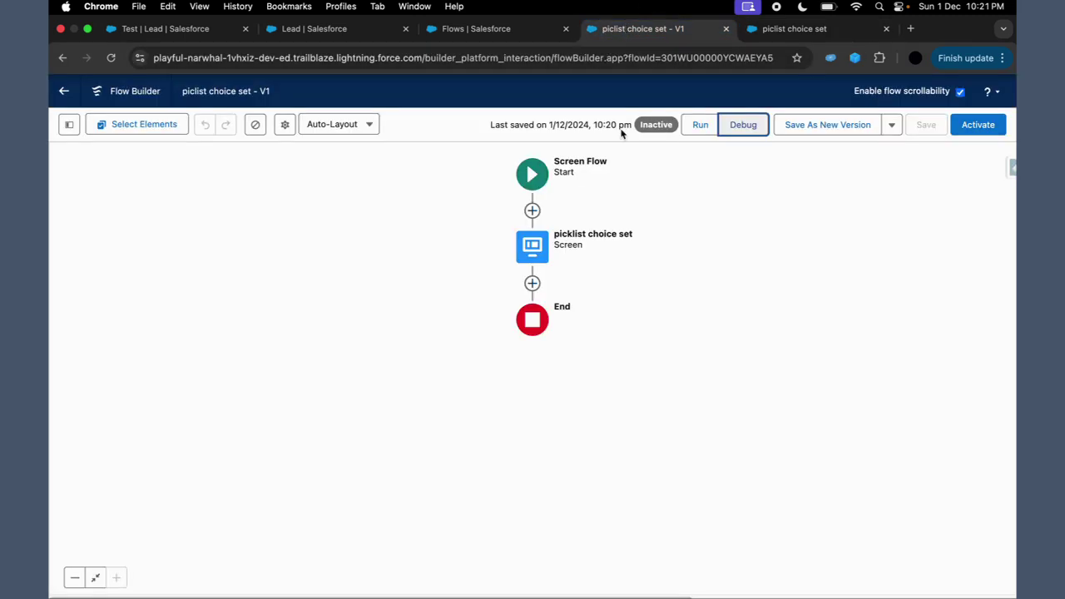
double_click(531, 256)
left_click(656, 275)
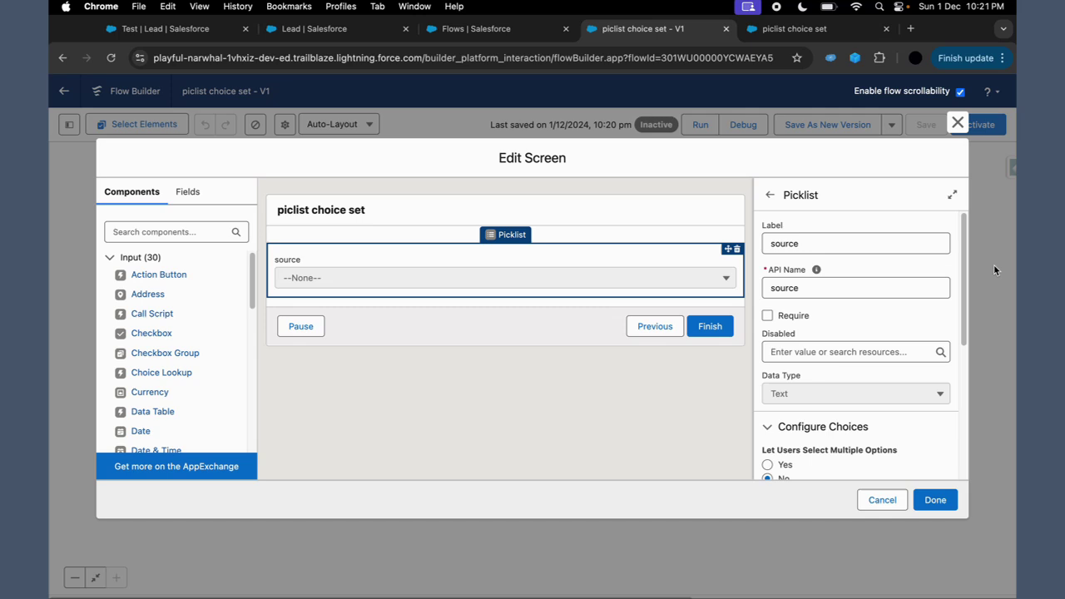
left_click_drag(959, 293, 968, 363)
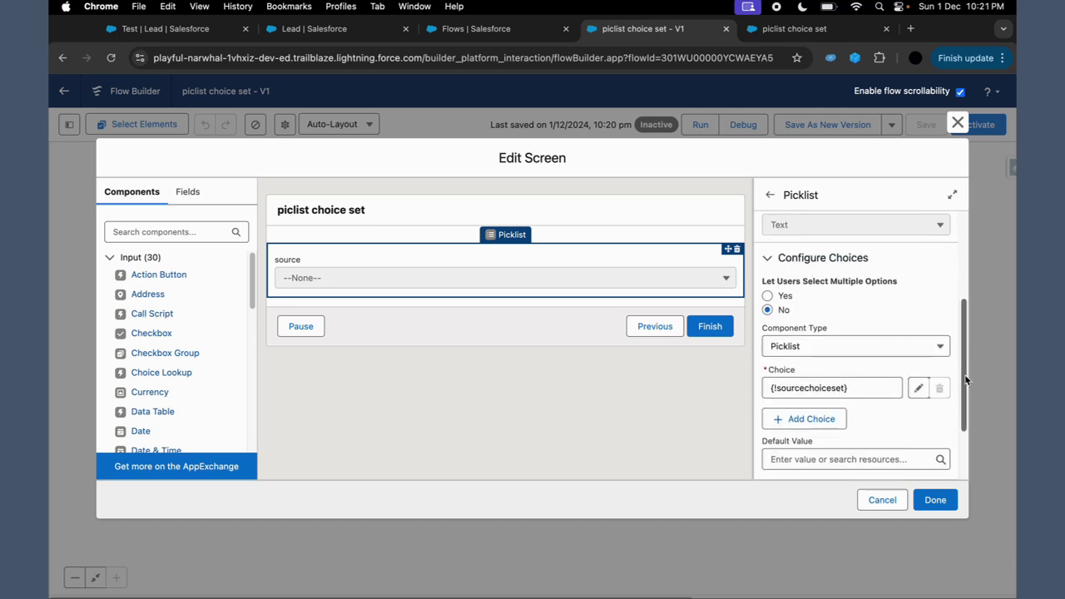
scroll(818, 354, "down", 2)
left_click(809, 333)
left_click(788, 341)
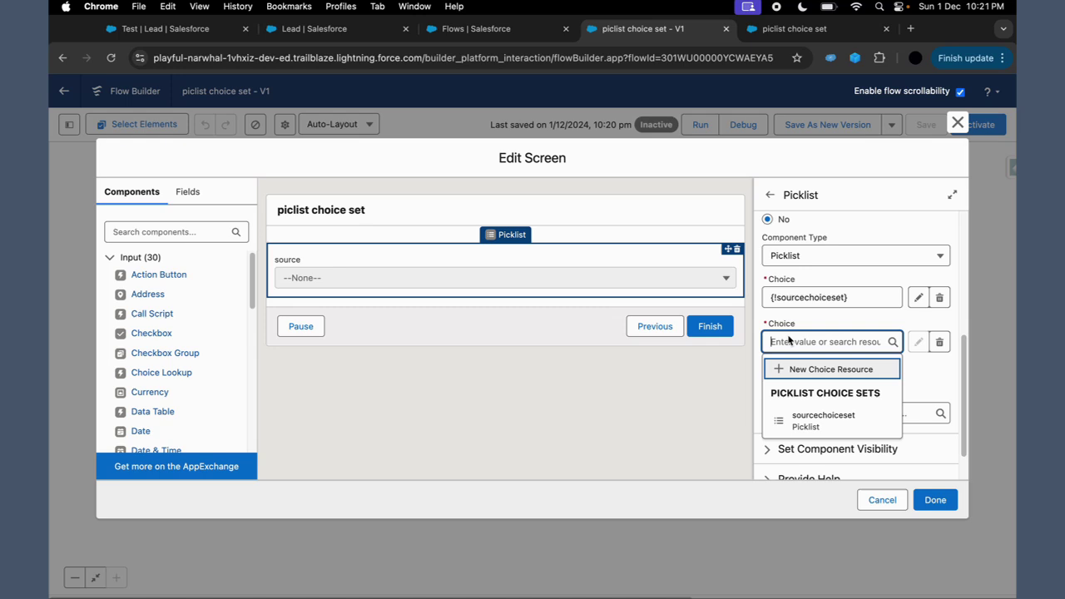
left_click(769, 368)
Create a Choice resource with label, value and API name 'portal'
left_click(477, 283)
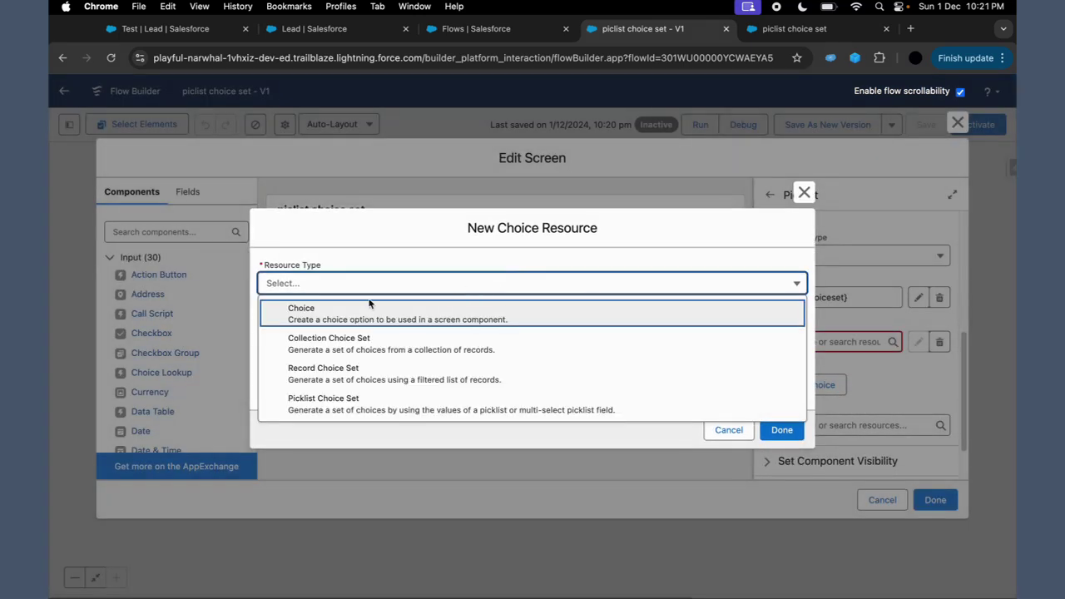
left_click(337, 307)
left_click(315, 392)
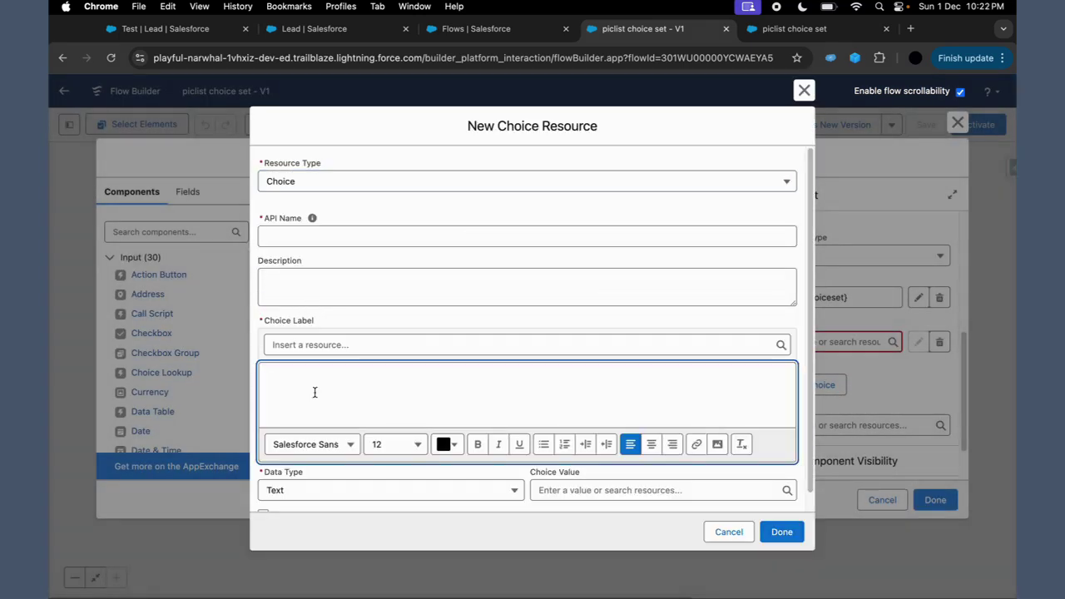
type("portal")
left_click(557, 490)
type("porta")
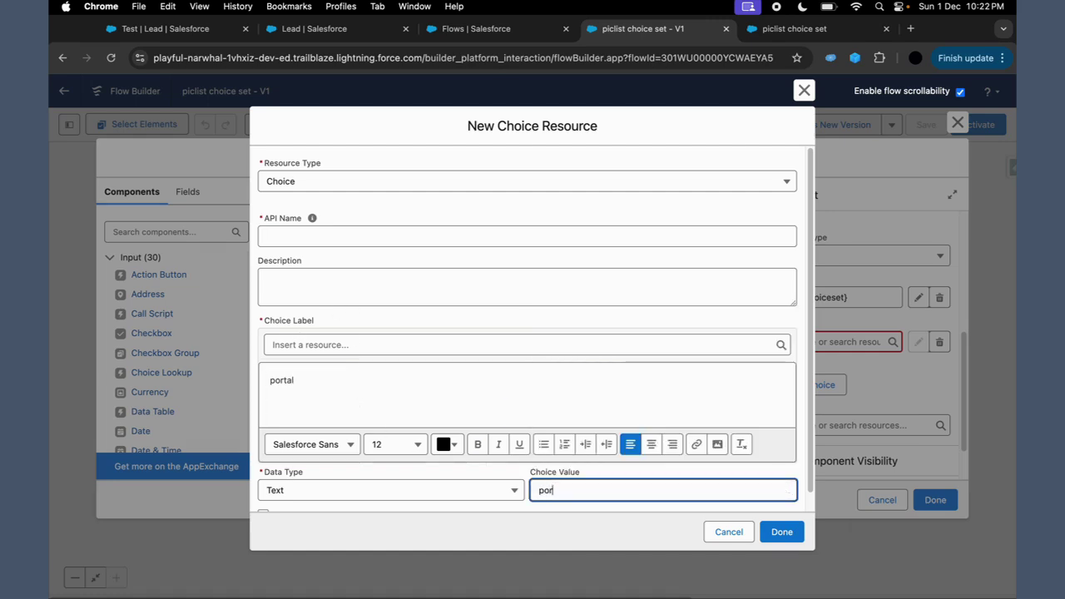
type("l")
left_click(782, 536)
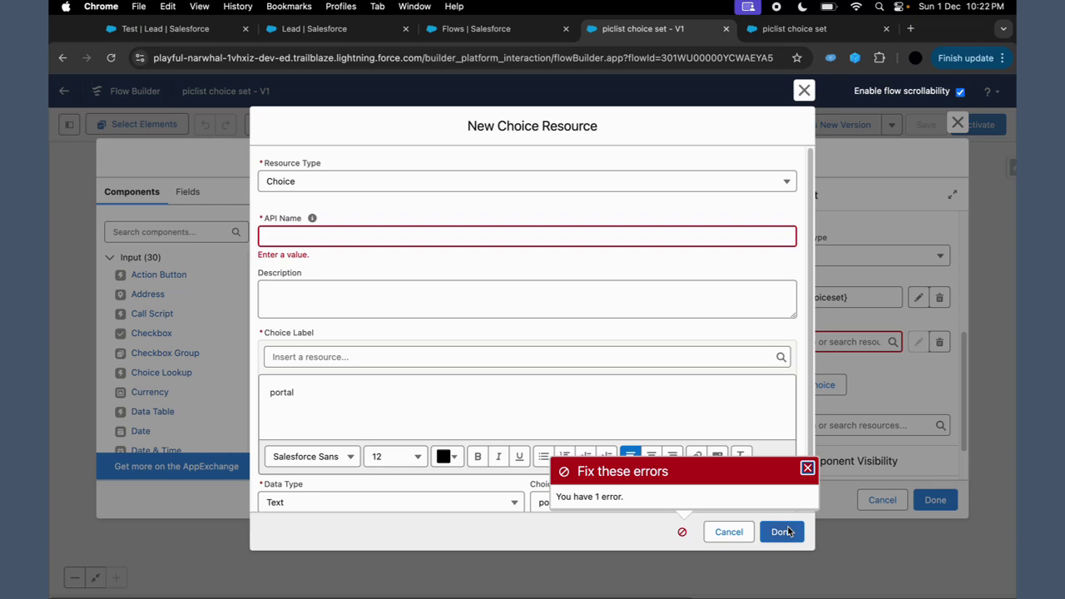
left_click(432, 241)
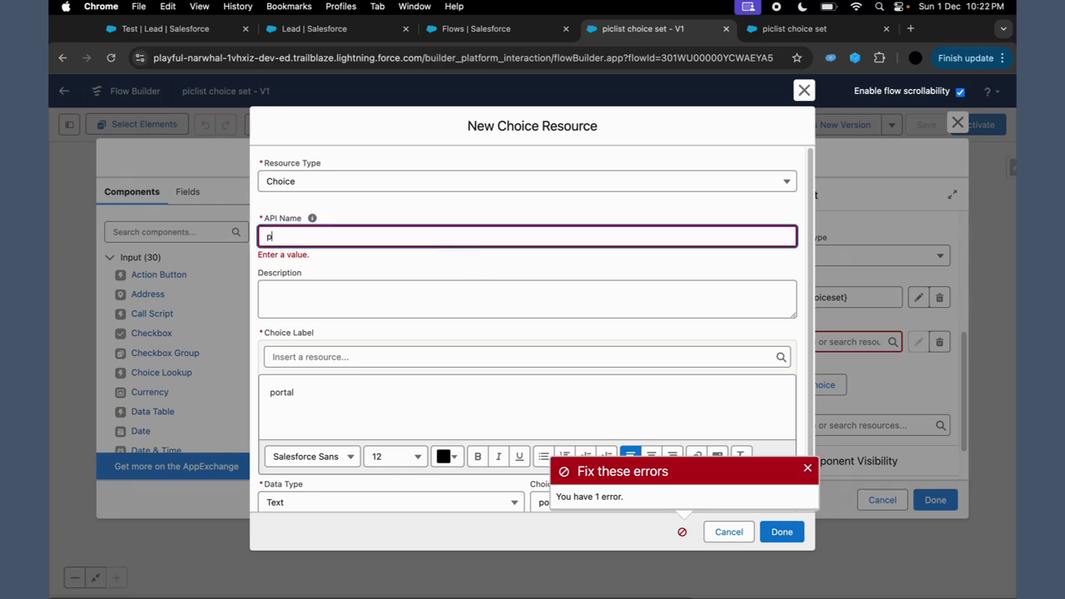
type("ortal")
left_click(782, 532)
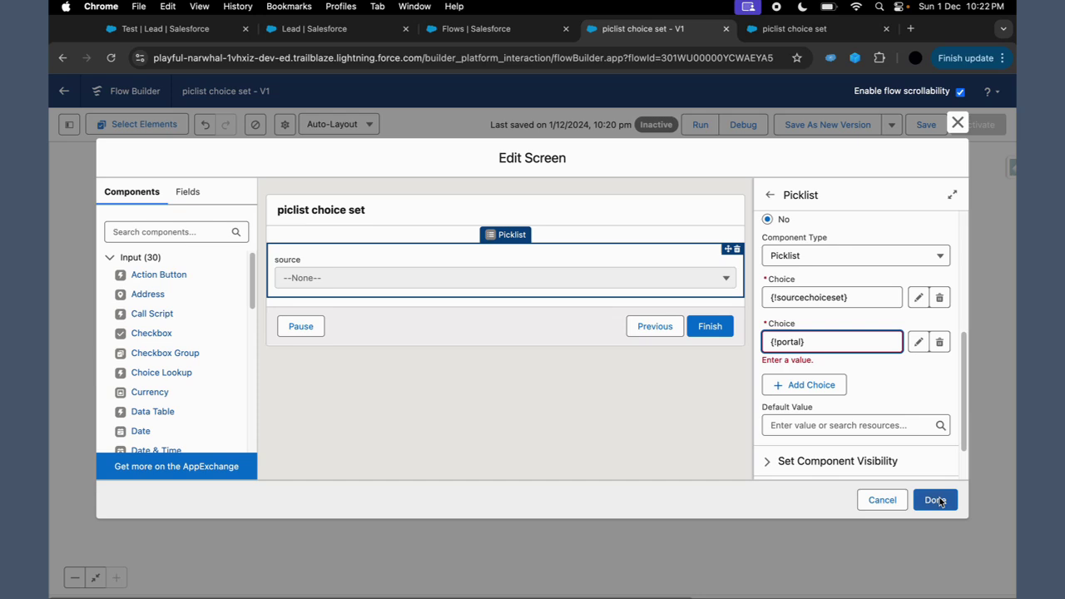
Save the flow and debug-run it, confirming portal appears among the source options
left_click(934, 502)
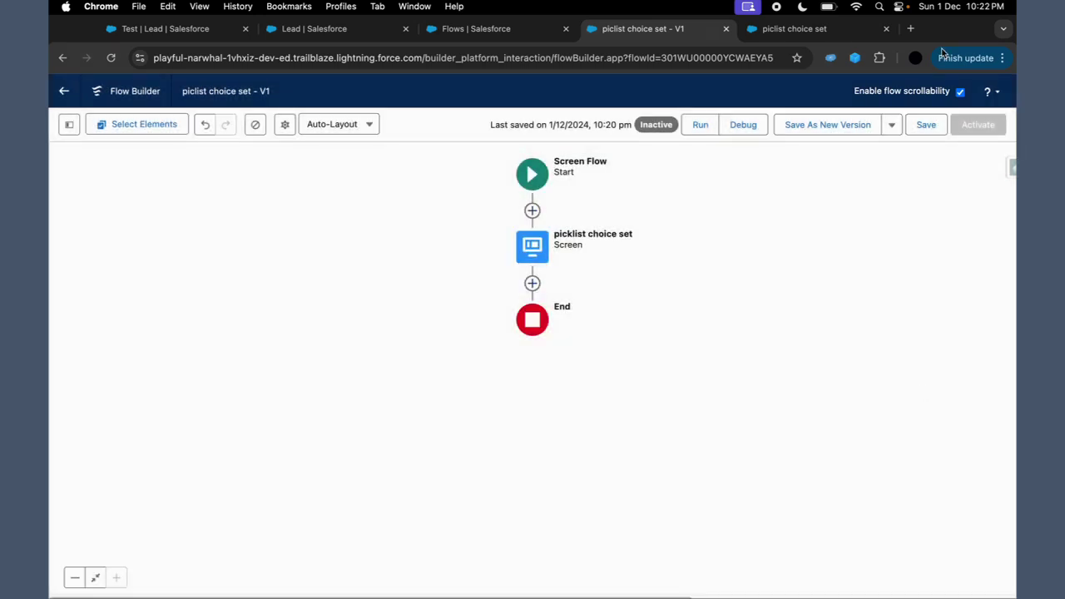
left_click(935, 125)
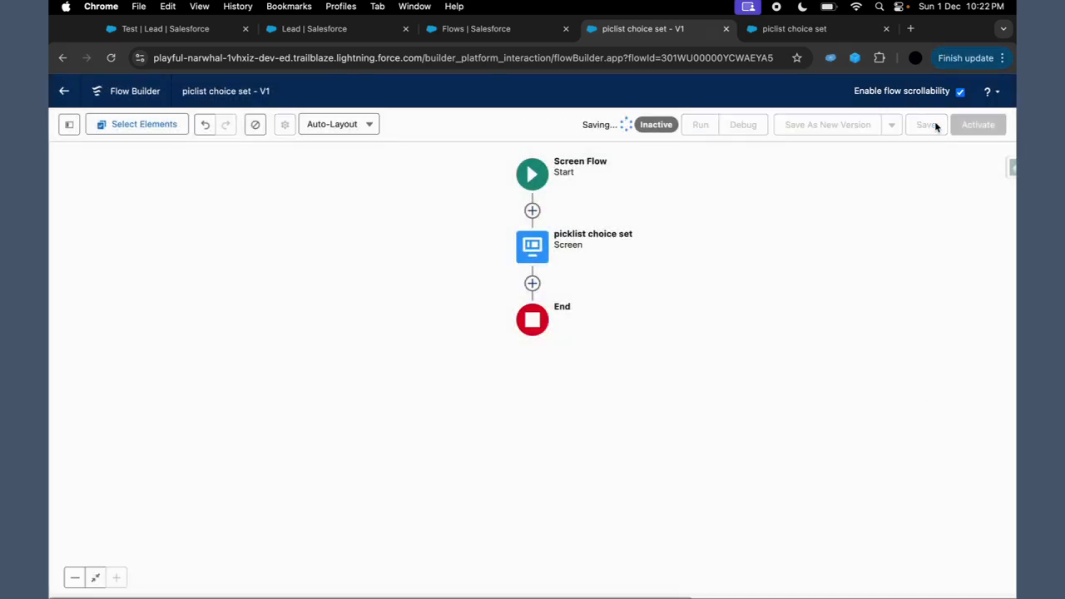
left_click(885, 28)
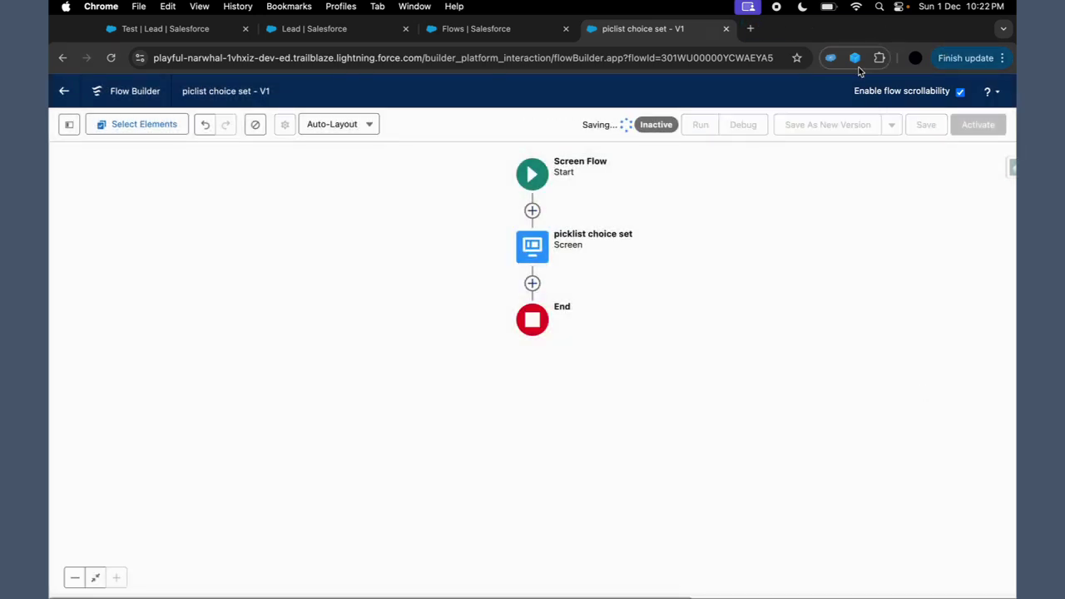
left_click(748, 126)
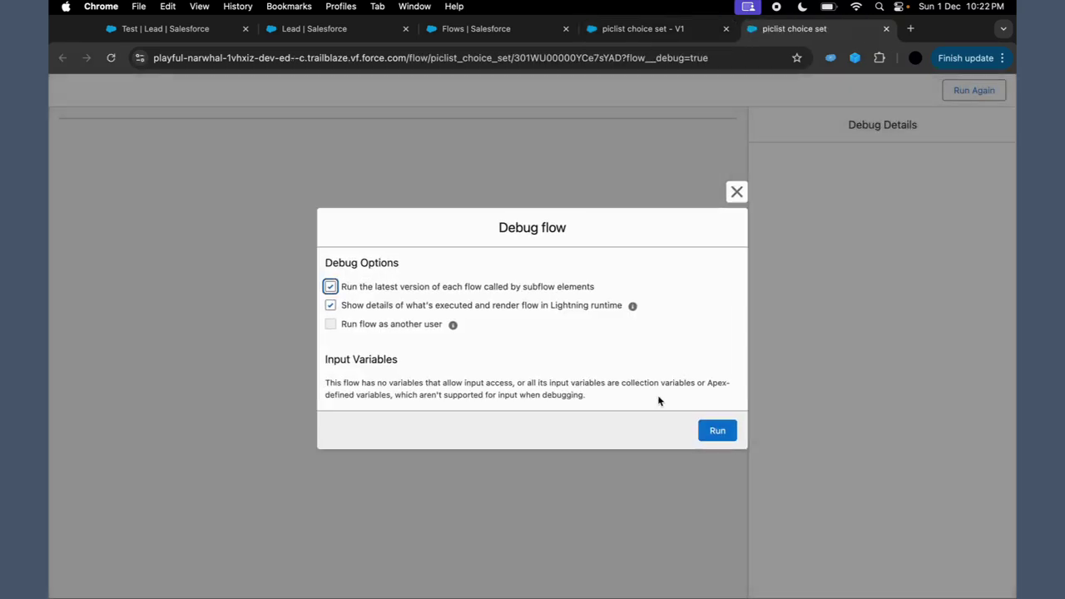
left_click(713, 431)
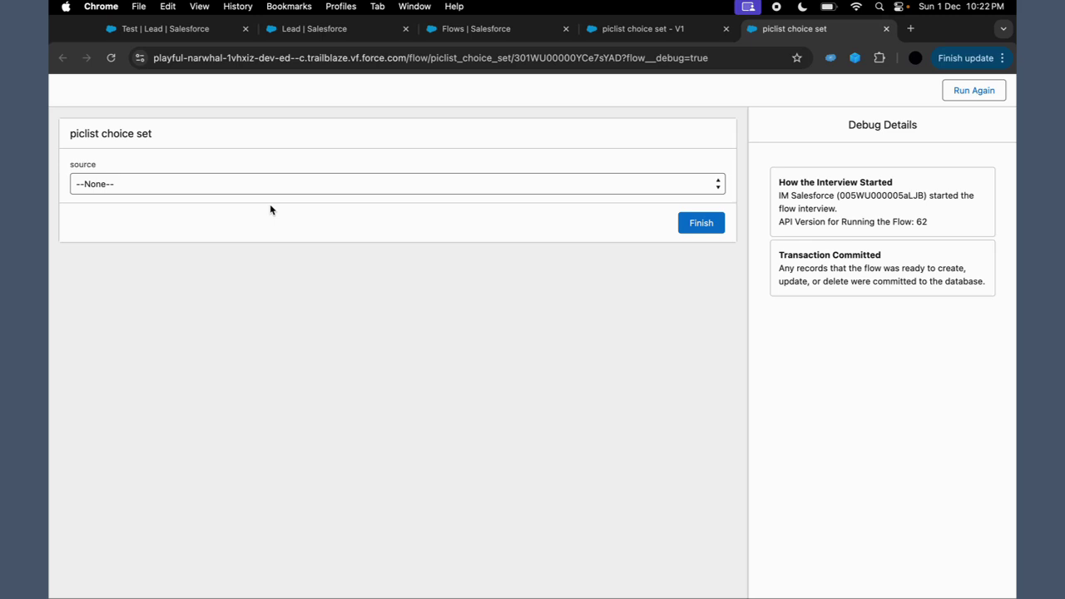
left_click(267, 190)
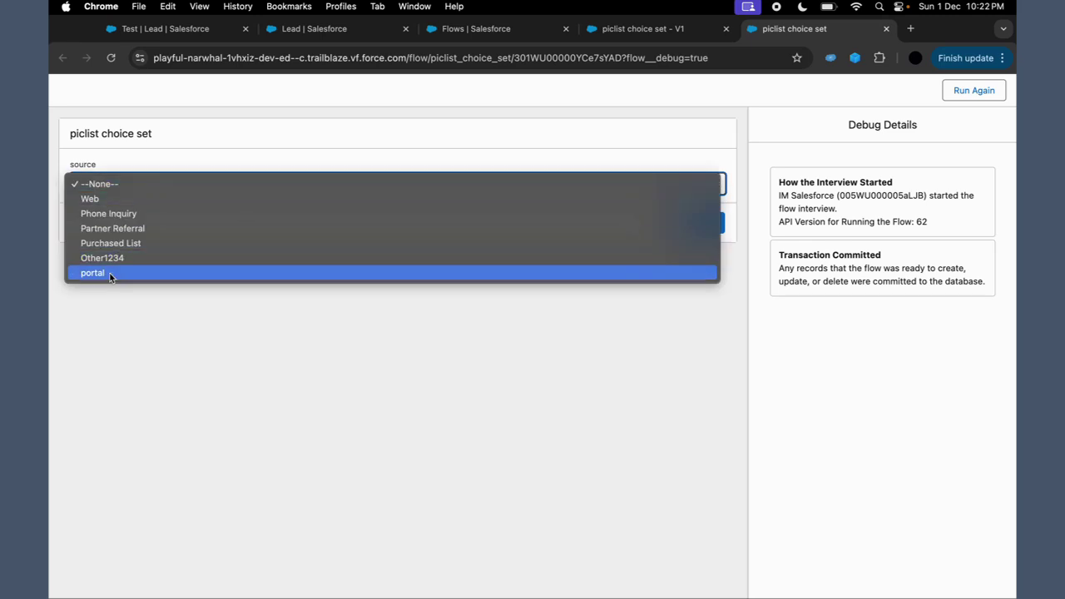
left_click(327, 37)
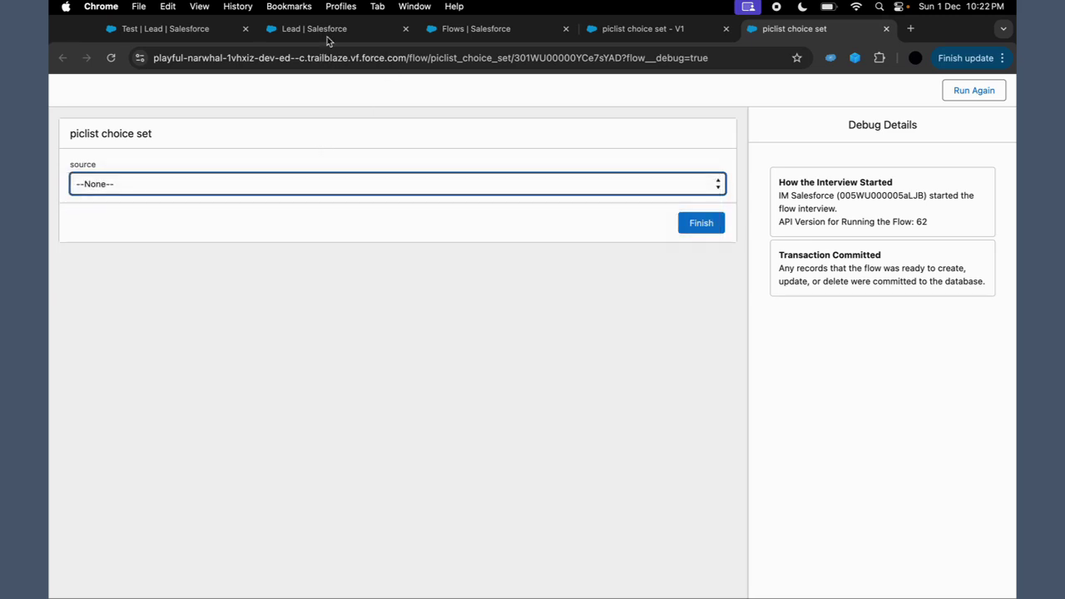
left_click(327, 37)
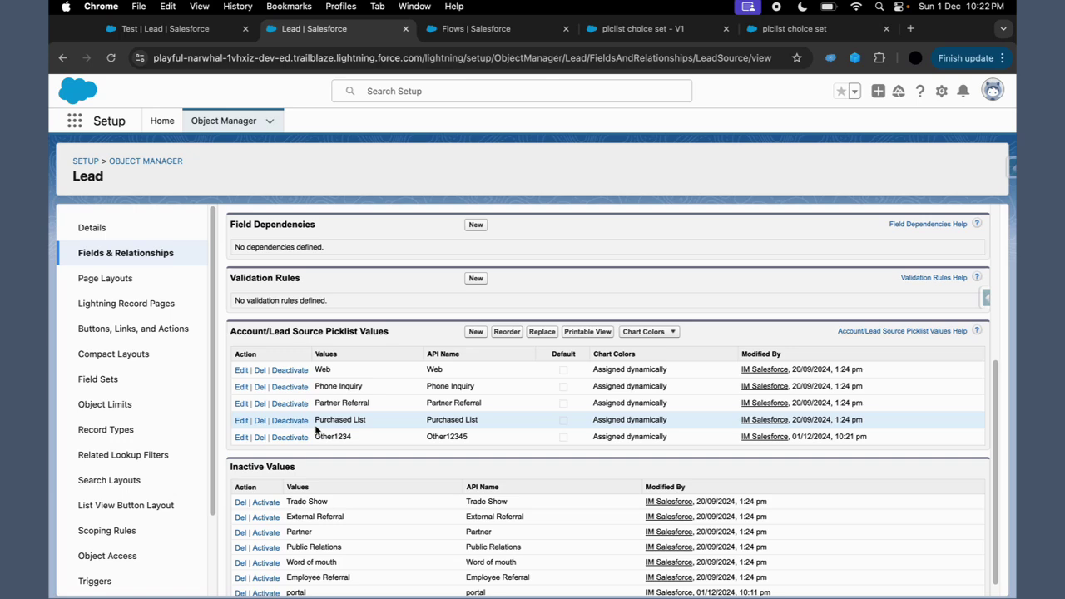
Delete the {!portal} choice from the source picklist and save the flow
left_click(794, 33)
left_click(651, 38)
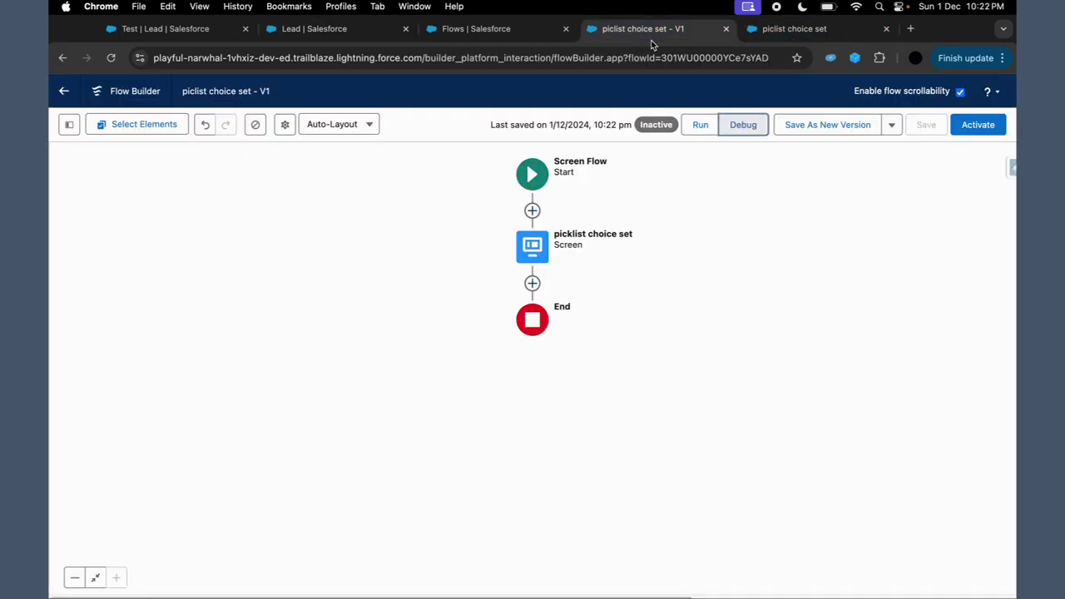
double_click(533, 246)
left_click(686, 274)
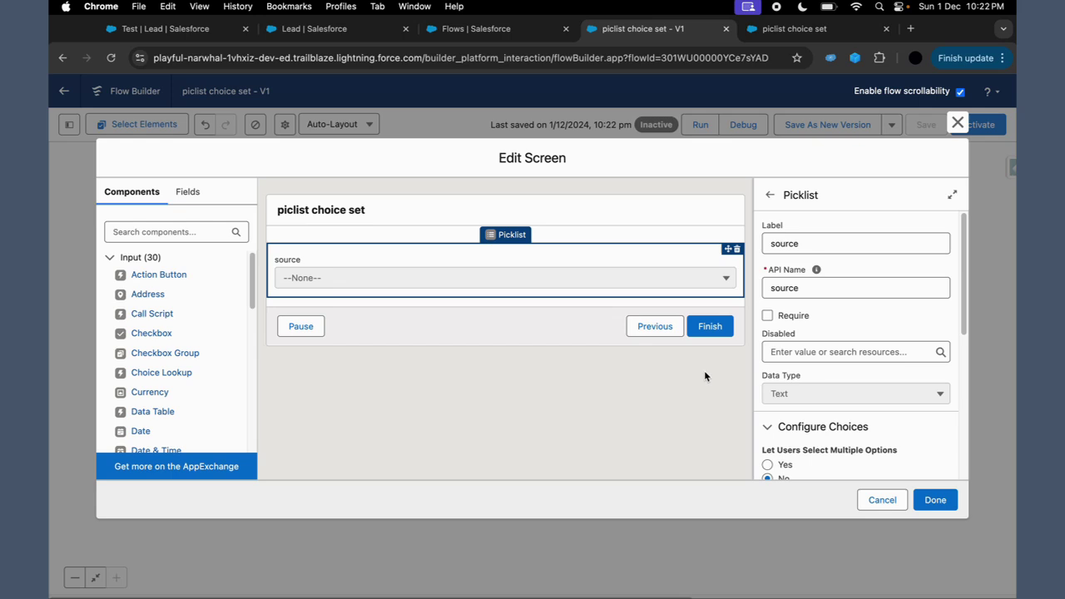
left_click_drag(963, 322, 960, 419)
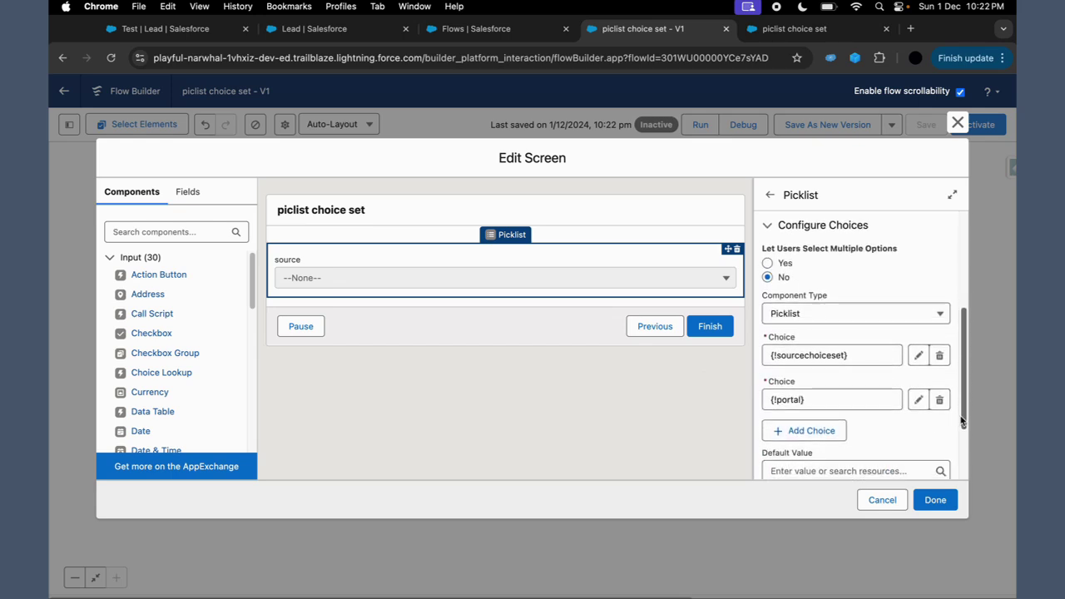
left_click(938, 399)
left_click(935, 499)
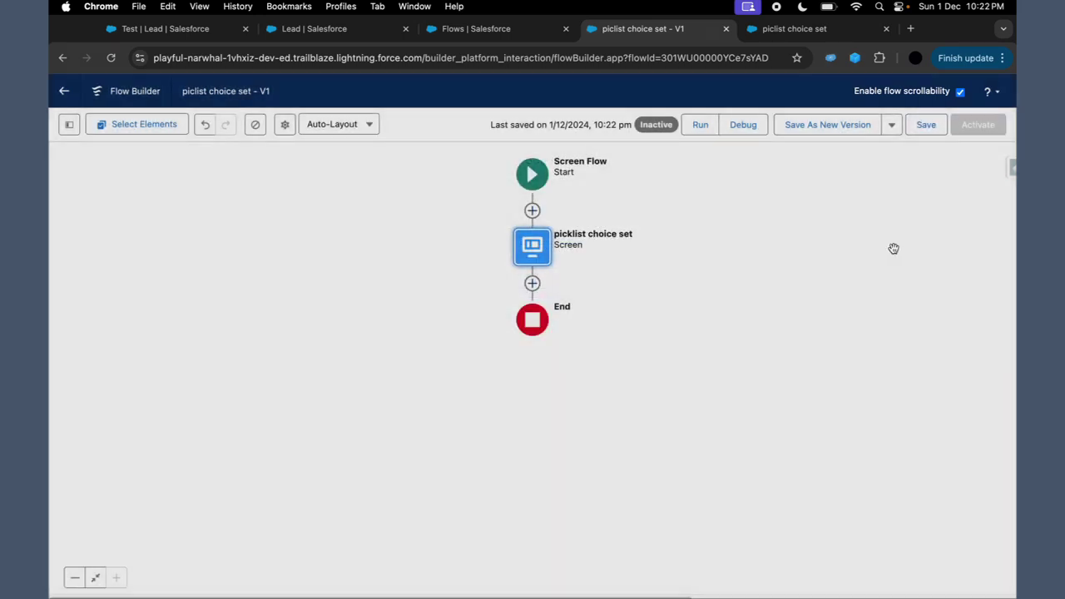
left_click(927, 125)
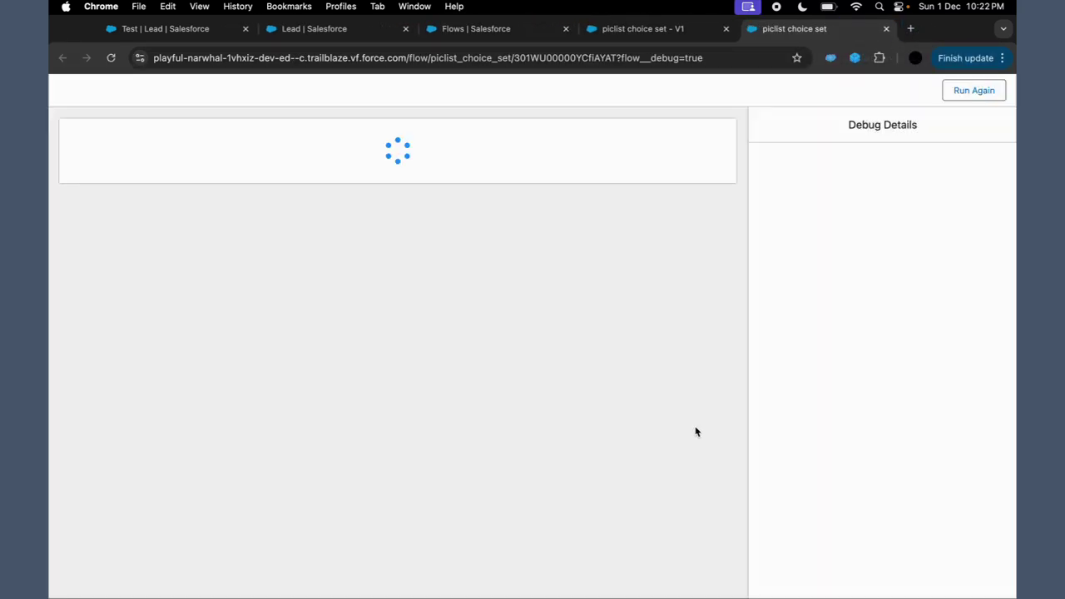
left_click(375, 183)
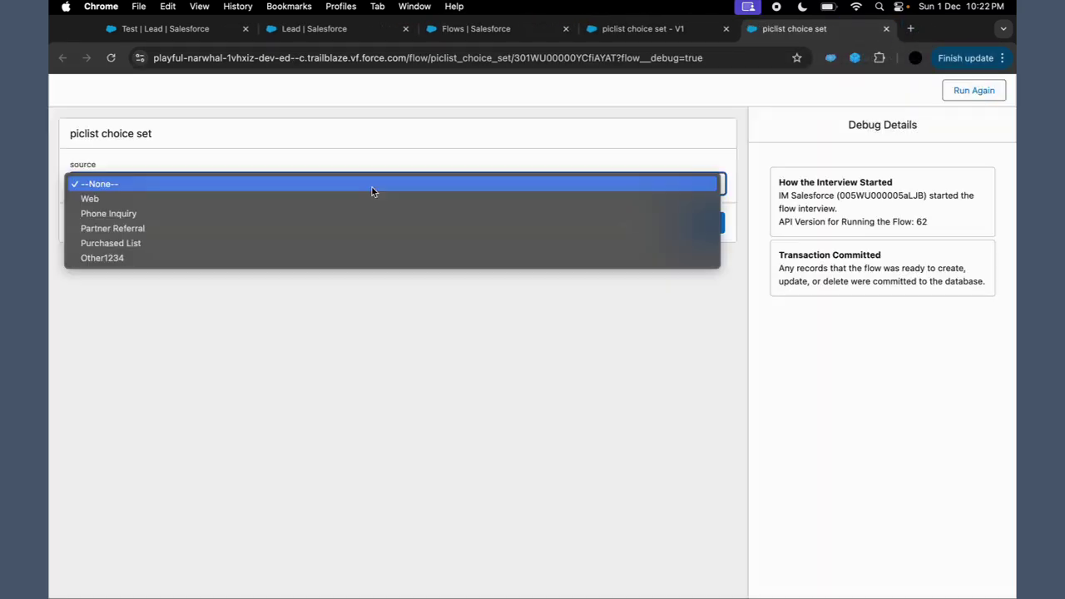
left_click(316, 361)
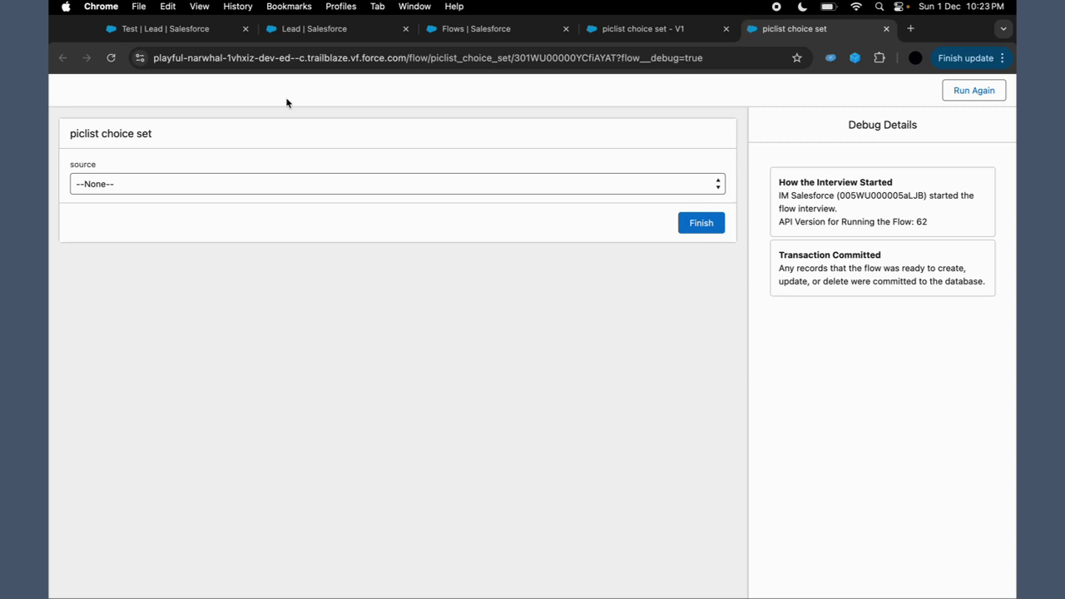
Return to the Lead Source field page showing its five active values, ending with Other1234
left_click(327, 30)
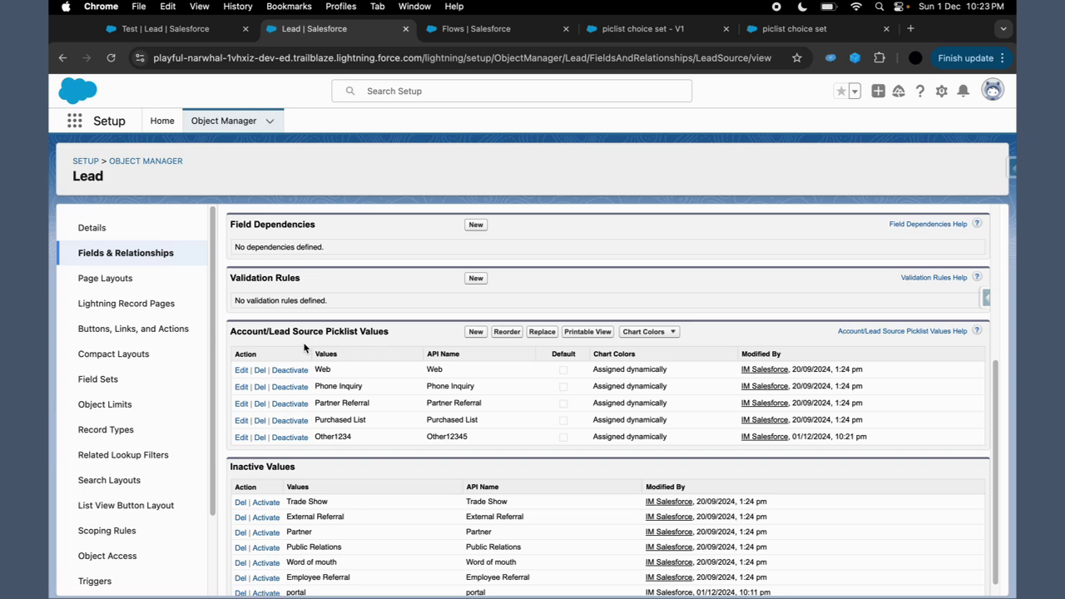